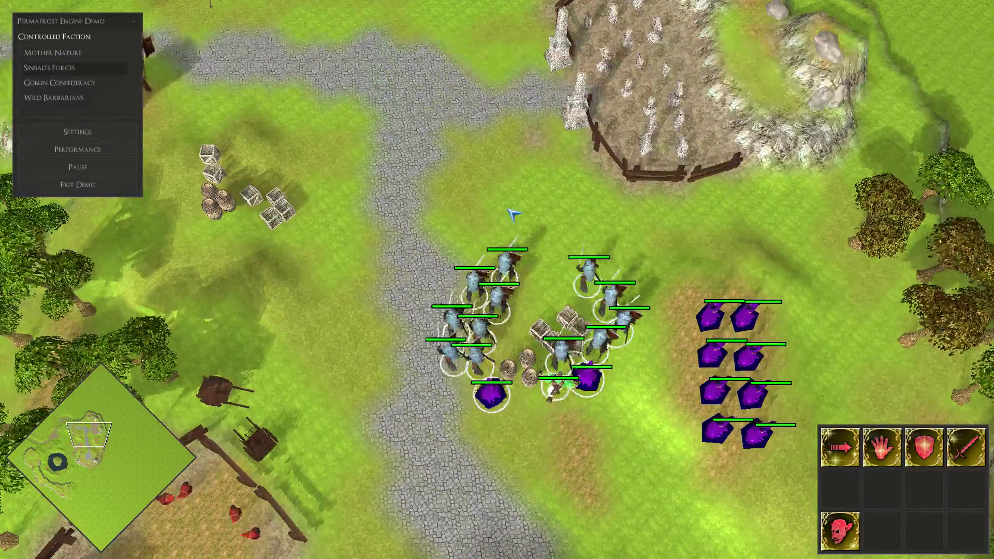
Send the selected squad on a series of moves around the stone road junction north of the crates.
right_click(499, 178)
right_click(321, 142)
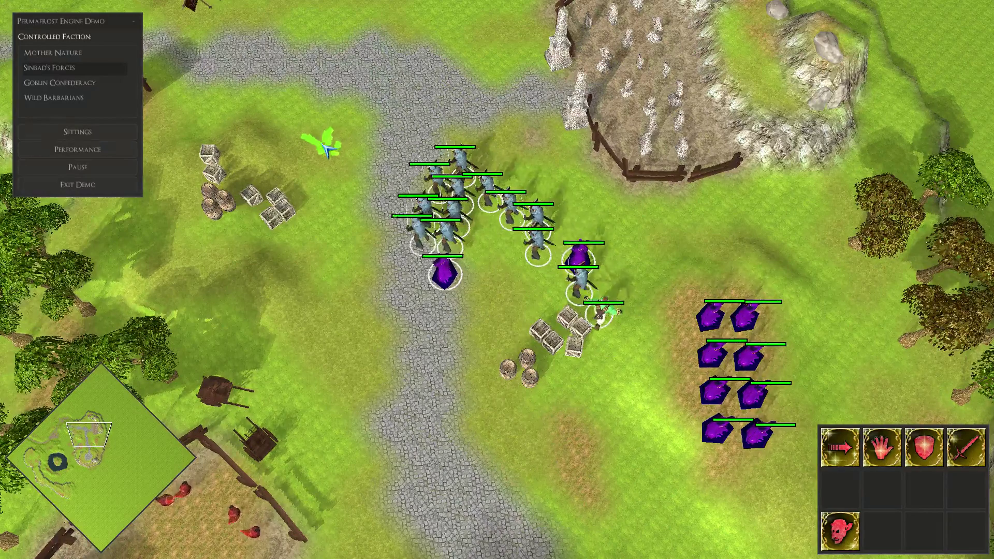
right_click(364, 392)
right_click(458, 132)
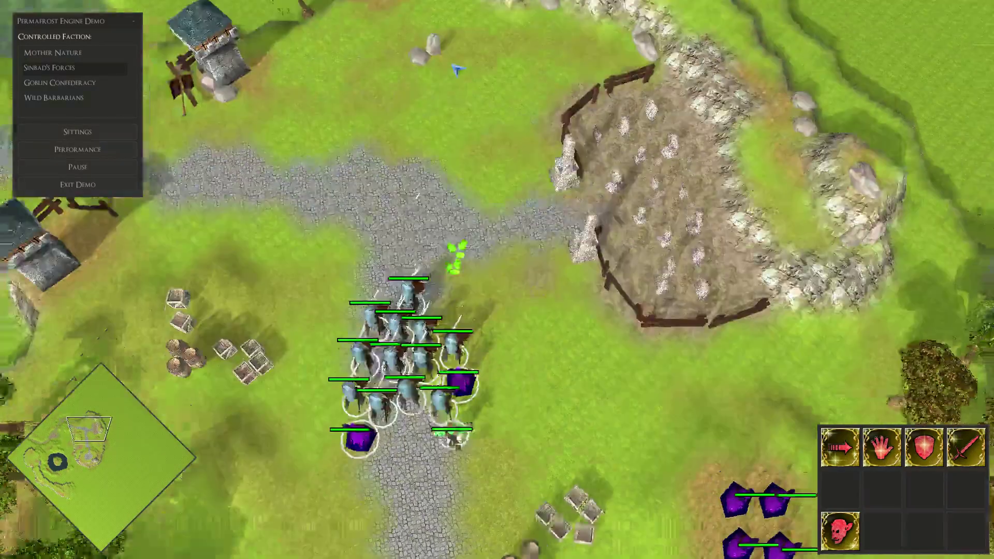
right_click(463, 132)
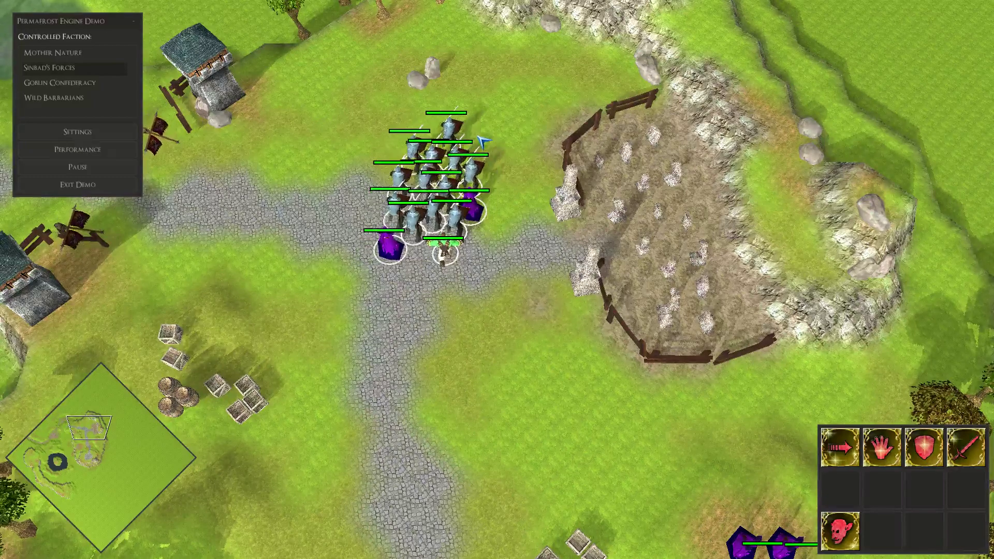
right_click(267, 218)
right_click(448, 365)
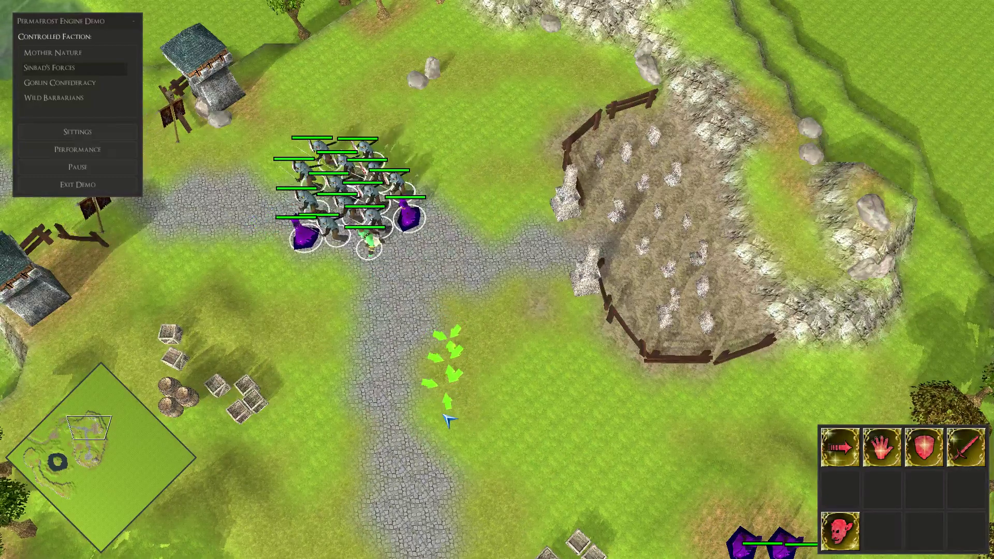
March the squad back south down the stone road and turn it towards the crates.
key(s)
right_click(394, 268)
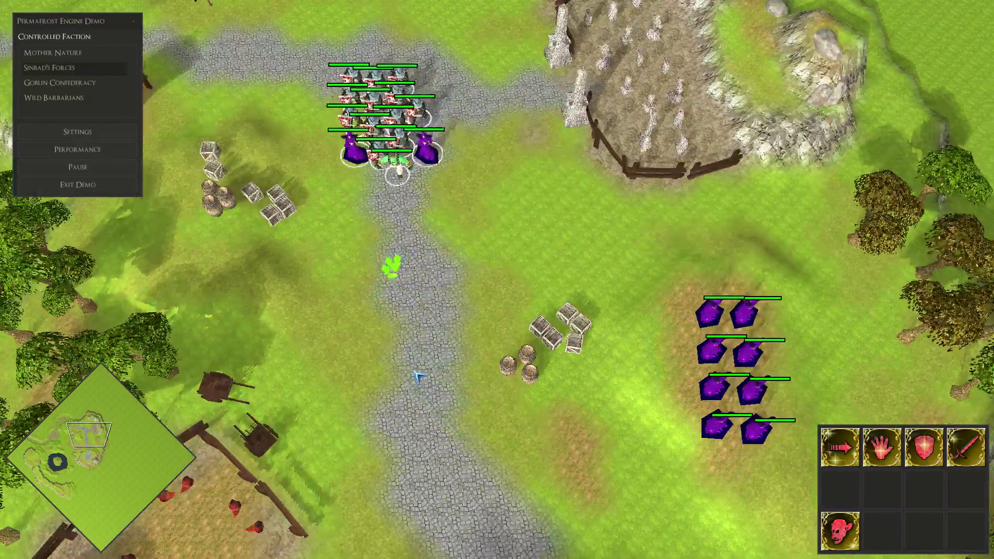
right_click(406, 434)
right_click(507, 282)
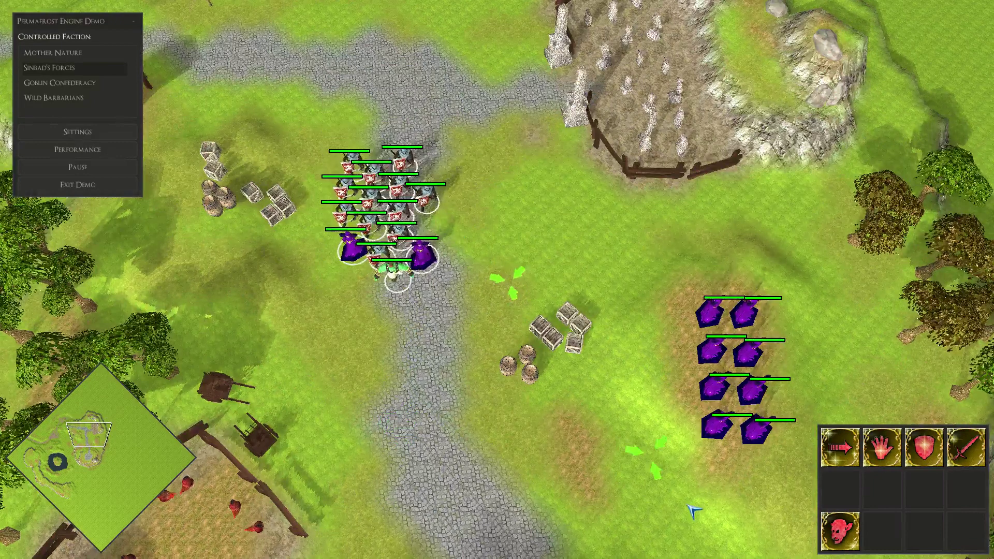
Select the squad together with the eight purple units and manoeuvre the combined army near the crates and road.
drag(301, 155, 841, 529)
right_click(660, 470)
right_click(693, 514)
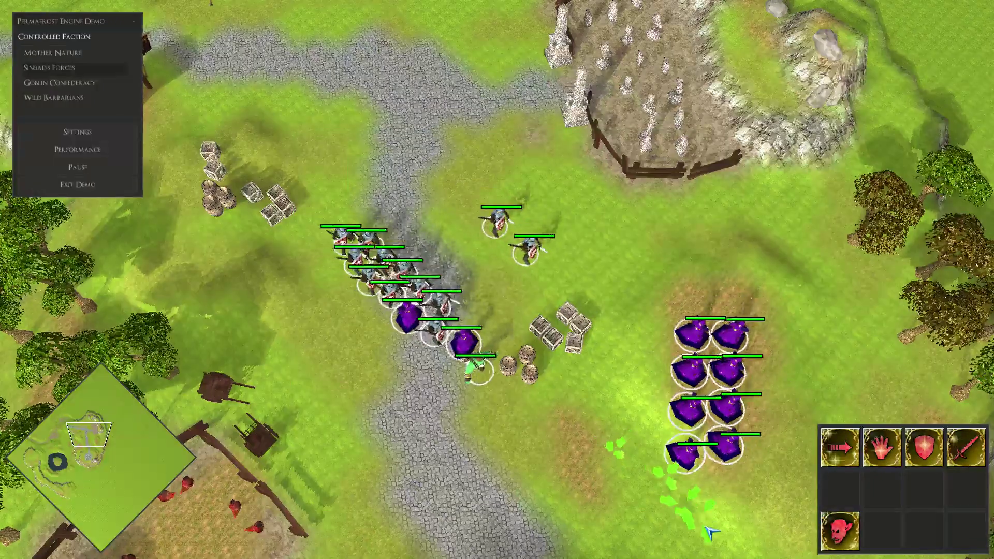
right_click(456, 161)
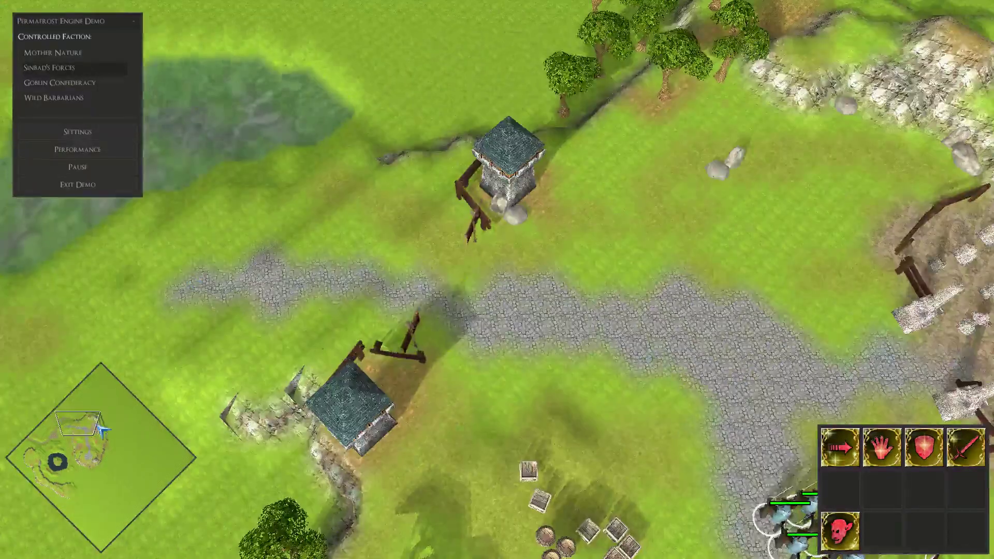
Send the whole army west along the road between the two watchtowers to the open grass beyond.
right_click(162, 333)
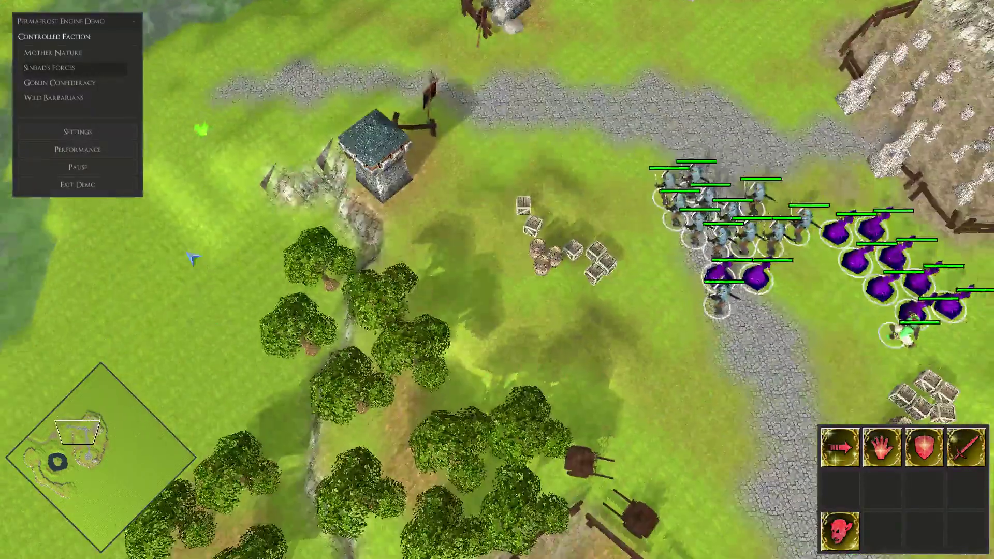
right_click(173, 258)
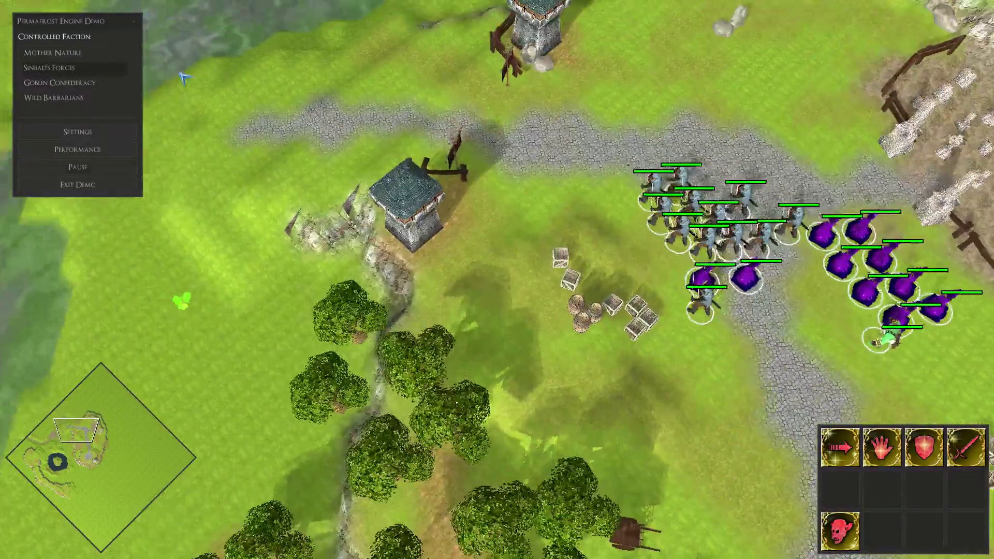
key(w)
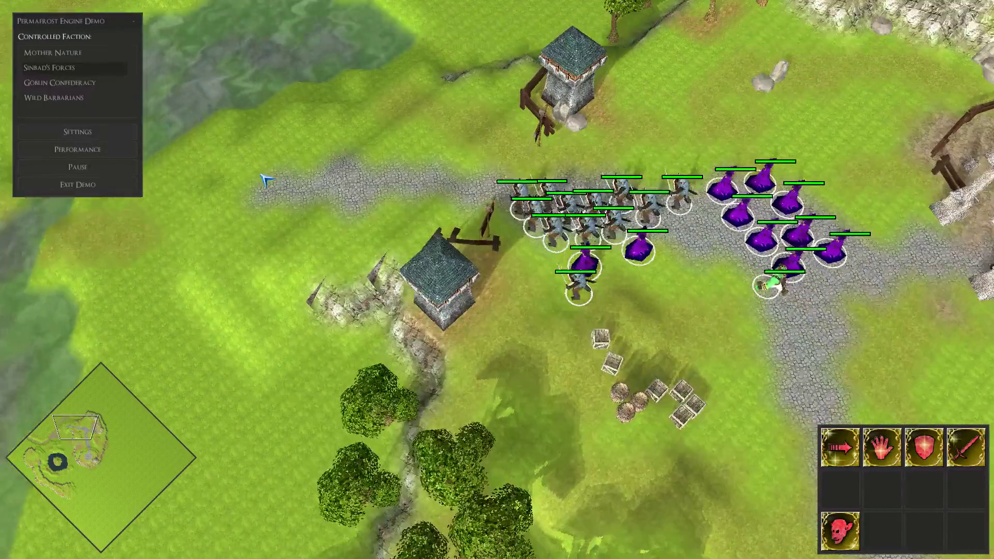
key(a)
key(a)
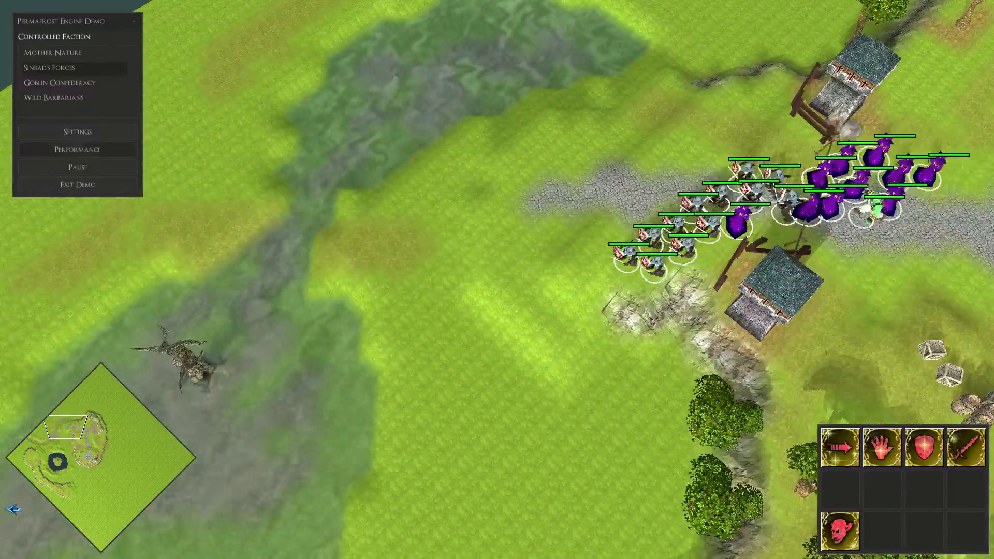
key(s)
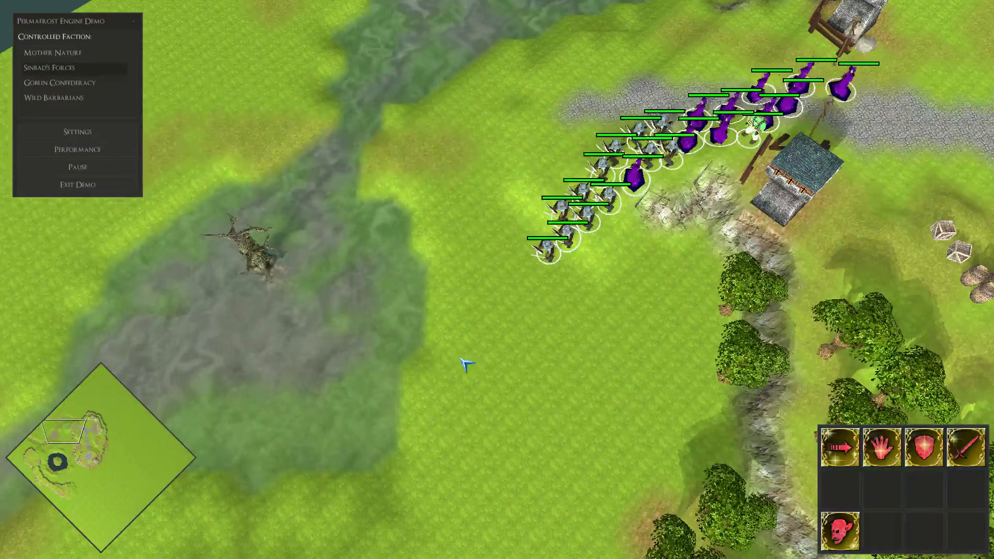
March the army southwest into the marsh below the dead tree.
right_click(427, 358)
right_click(347, 372)
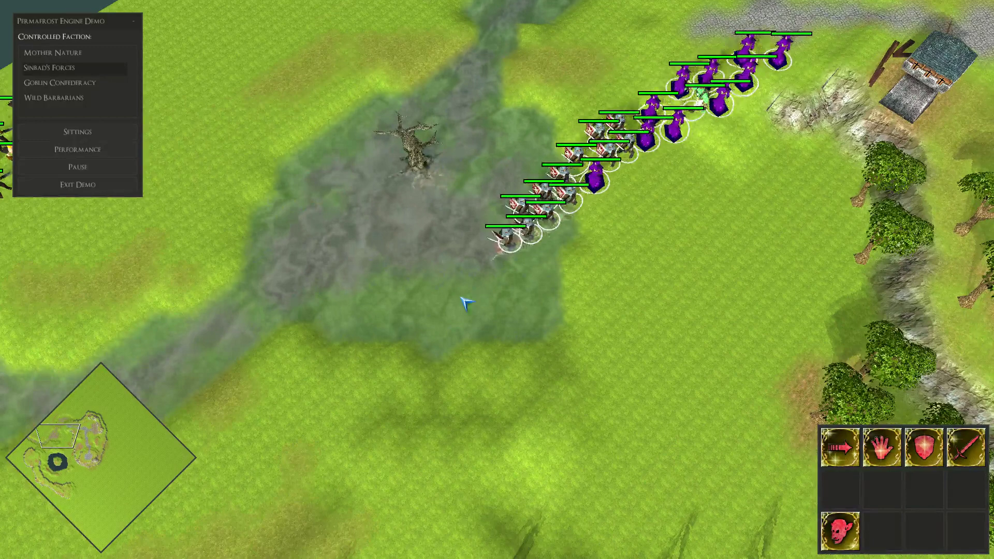
right_click(438, 310)
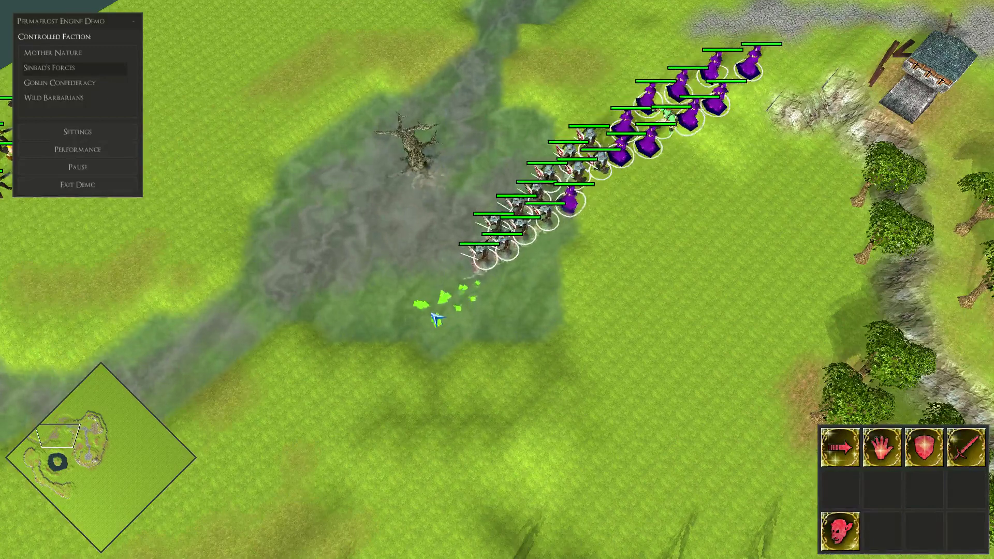
Reposition the army several times in and around the marsh near the dead tree.
right_click(658, 276)
right_click(570, 312)
right_click(543, 319)
right_click(515, 328)
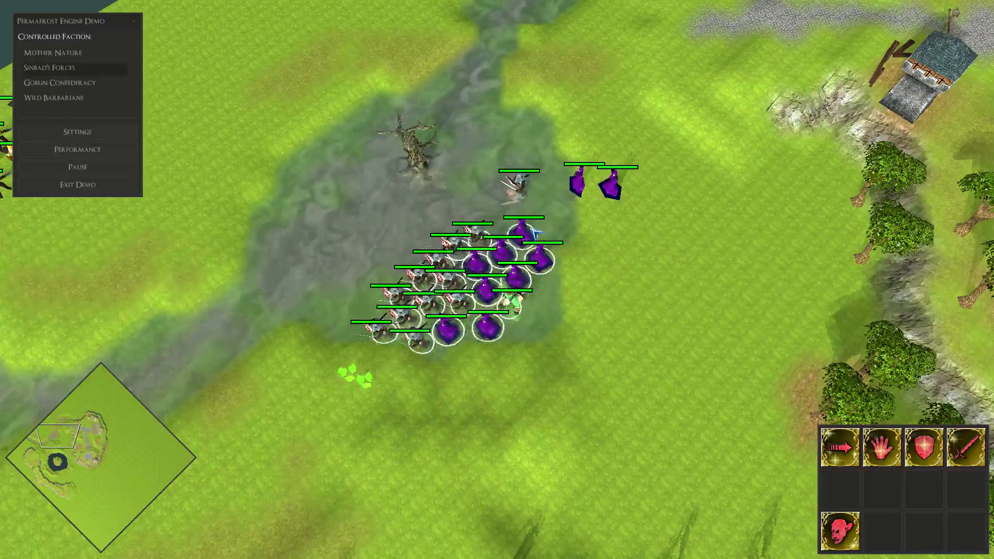
right_click(596, 106)
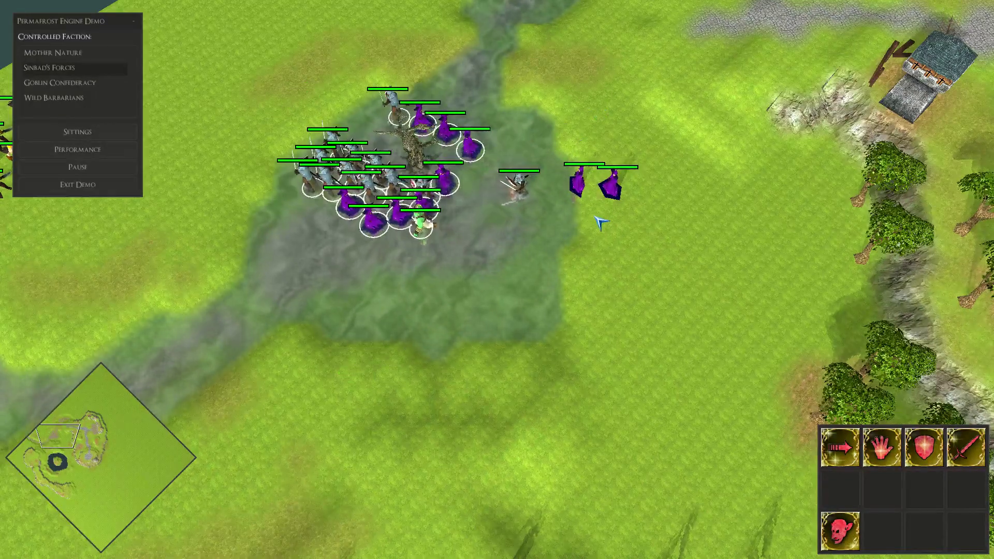
right_click(681, 208)
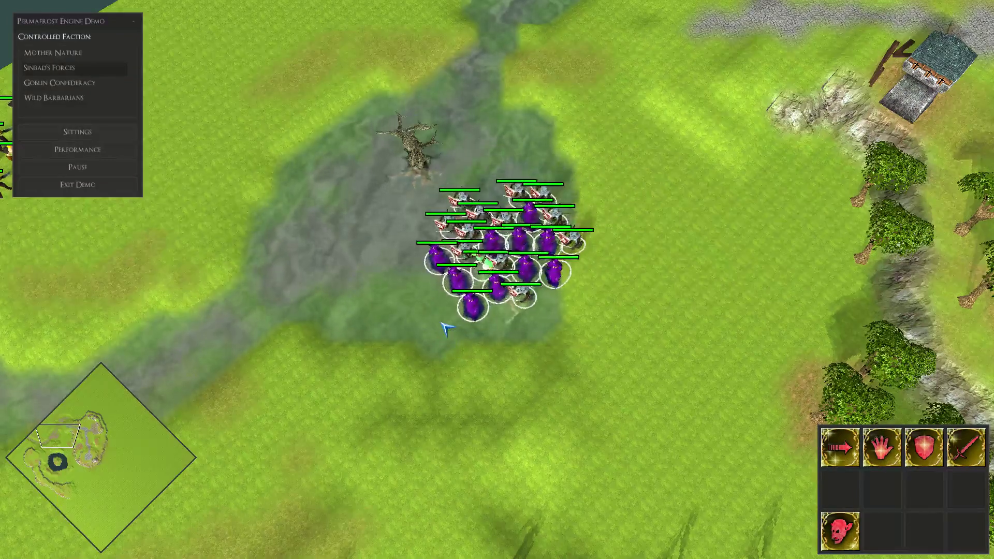
Advance the army west out of the marsh towards the group of winged warriors near the map edge.
mouse_move(1, 411)
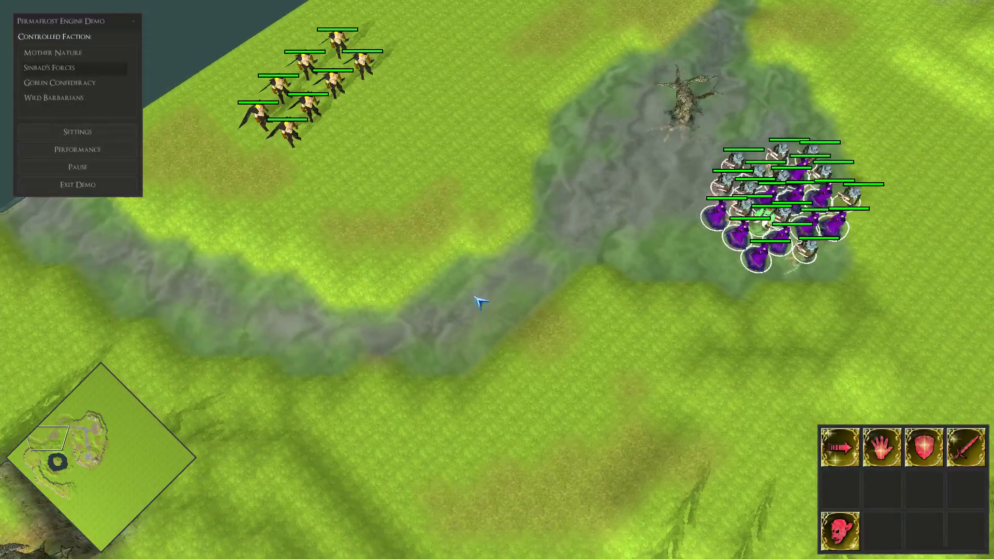
right_click(548, 205)
right_click(474, 215)
right_click(444, 203)
mouse_move(155, 1)
right_click(383, 318)
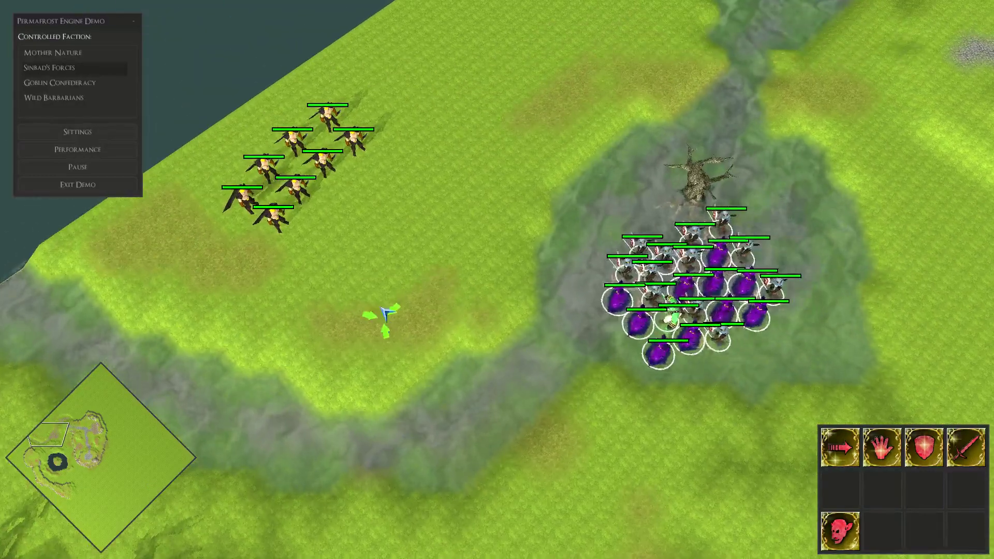
right_click(372, 290)
right_click(362, 262)
right_click(357, 249)
Give the army an attack-move order onto the winged warriors and follow the battle.
key(a)
click(241, 146)
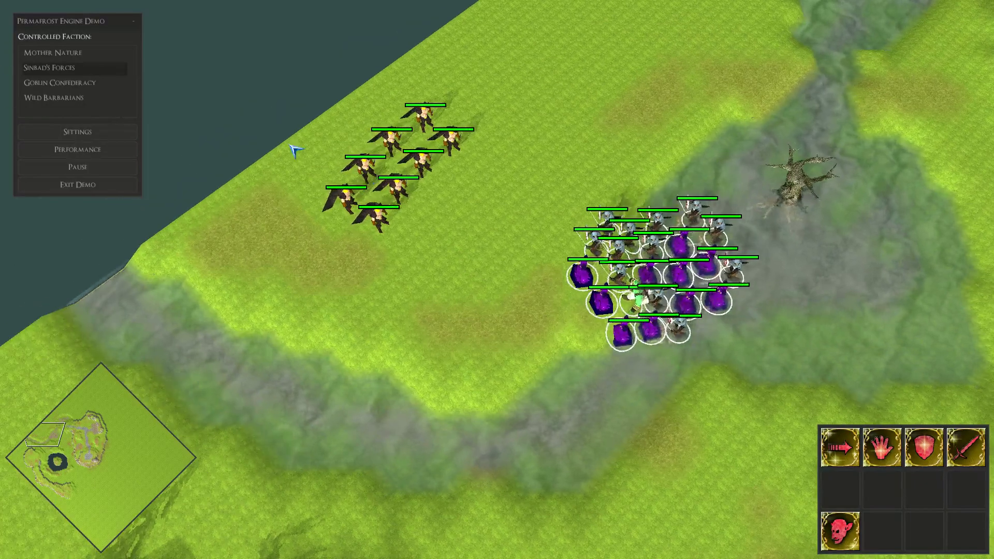
key(w)
key(a)
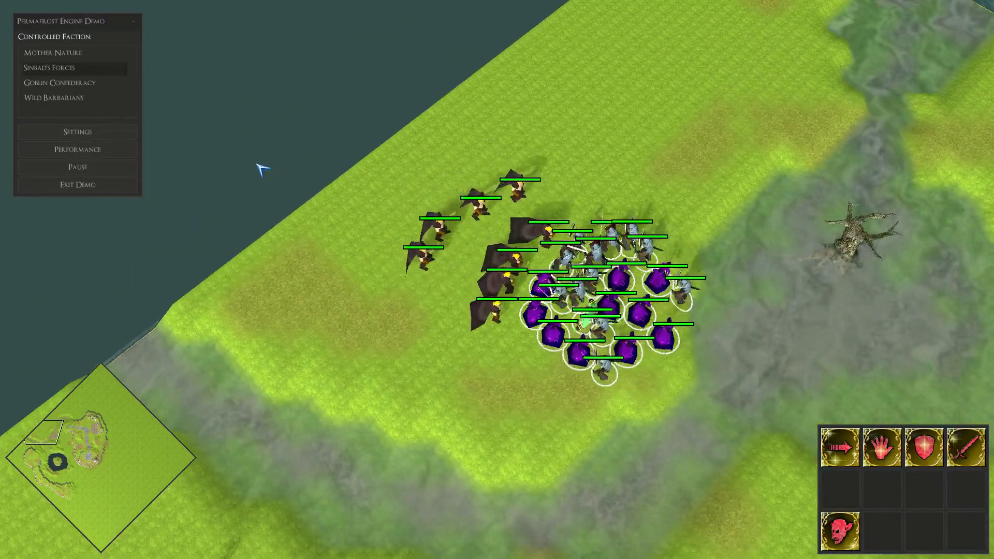
mouse_move(5, 1)
mouse_move(992, 557)
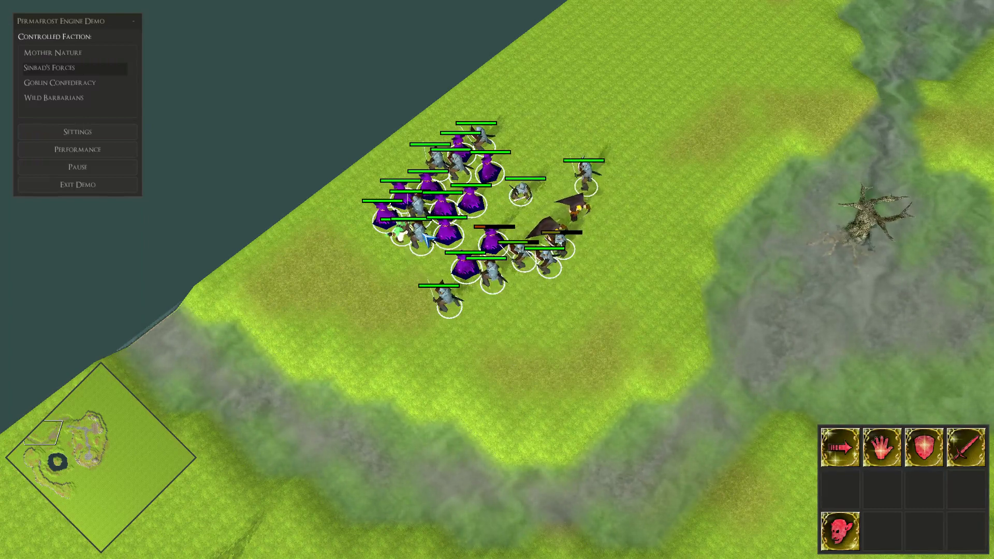
Move the surviving army southeast, away from the battle site towards the river bend.
right_click(455, 366)
right_click(506, 422)
right_click(632, 359)
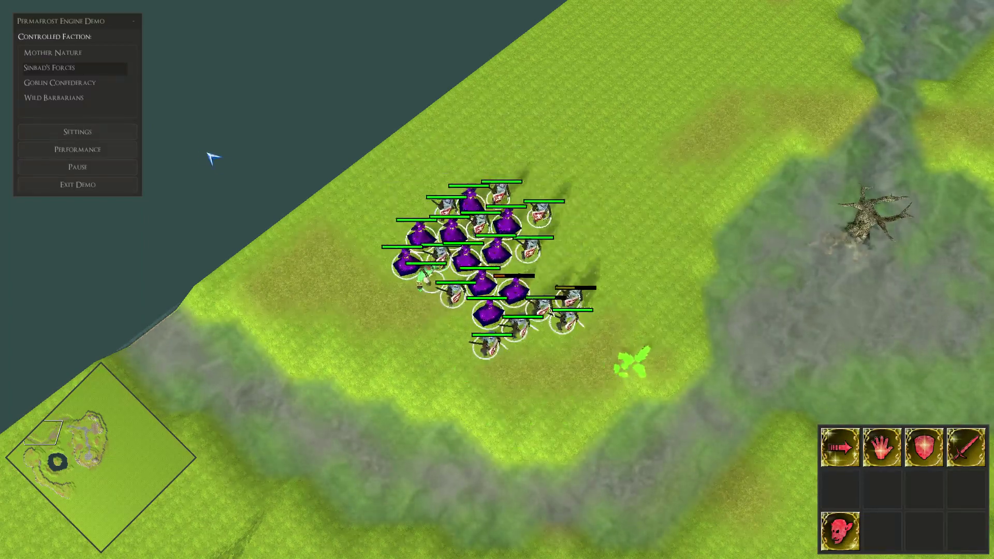
Open the settings window, place it clear of the army, and view its Game and Video pages.
click(99, 133)
drag(473, 136, 725, 46)
key(s)
key(d)
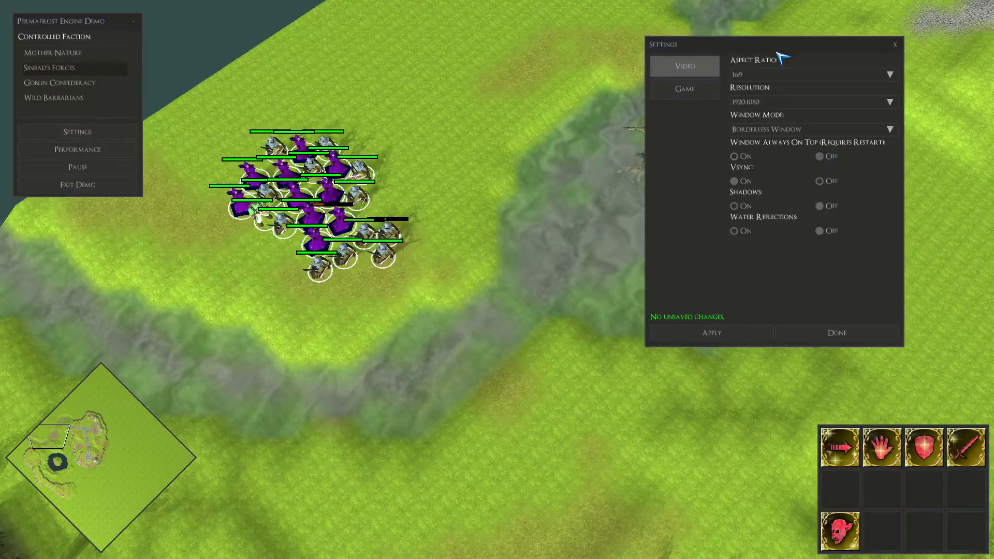
drag(784, 52, 801, 46)
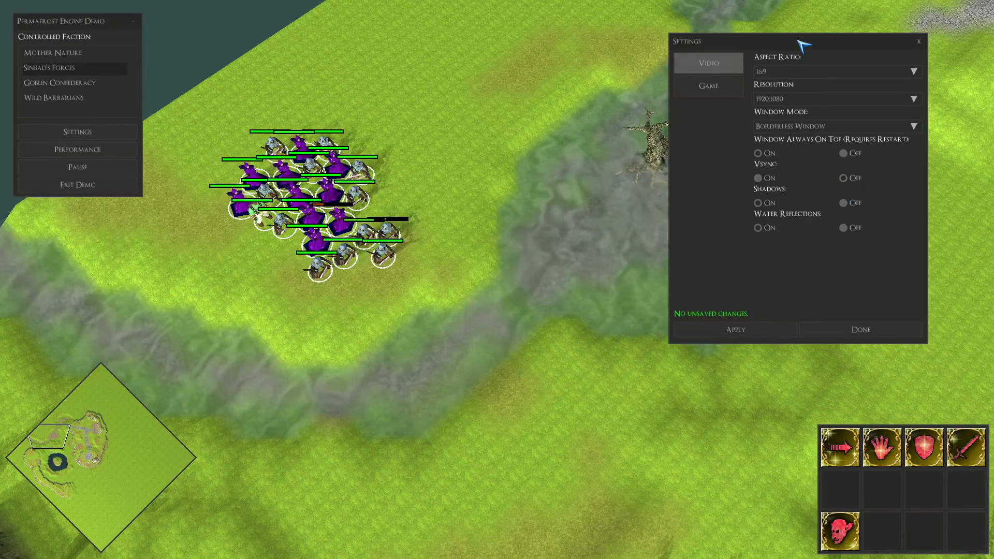
drag(802, 45, 745, 43)
click(643, 86)
click(662, 69)
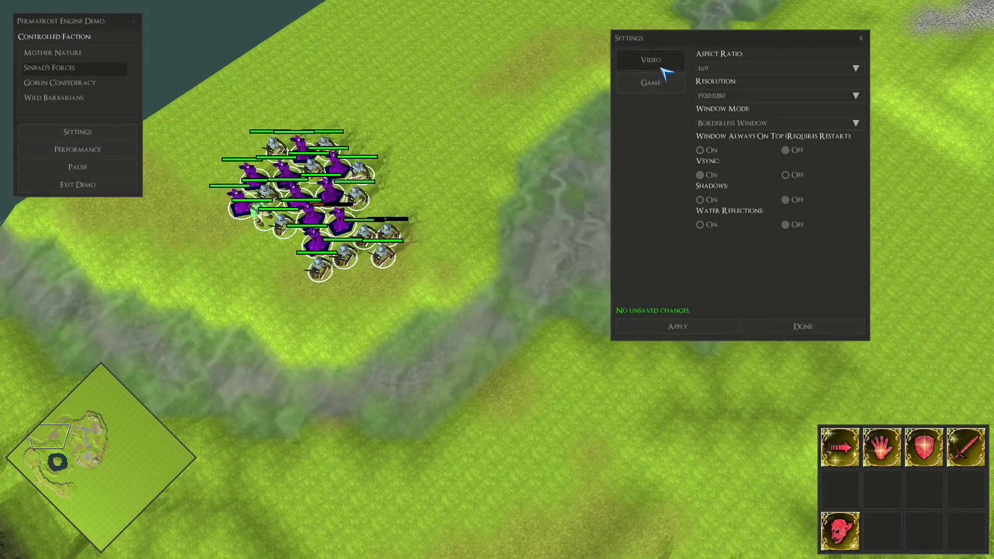
drag(729, 45, 808, 46)
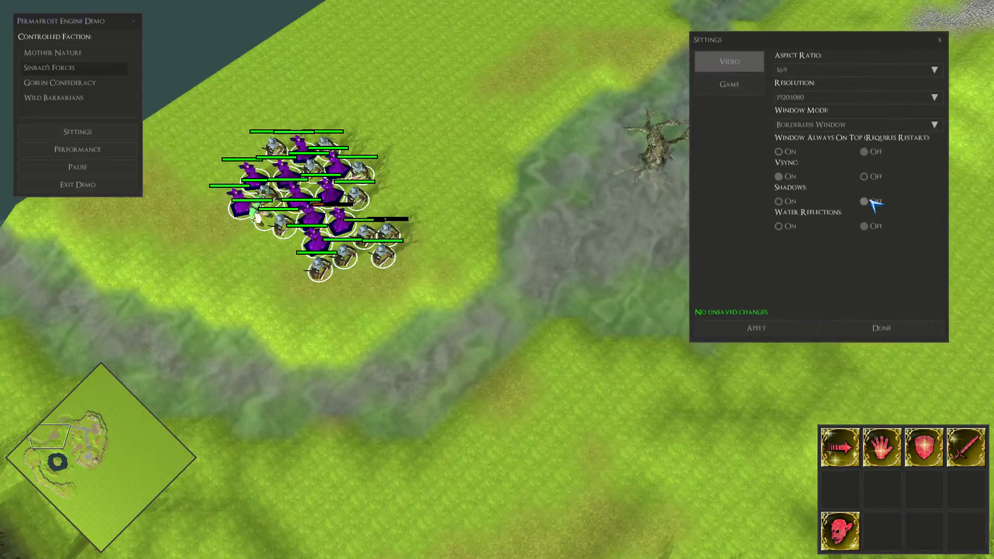
Turn shadows off and apply the change, and turn them back on and apply again.
click(761, 328)
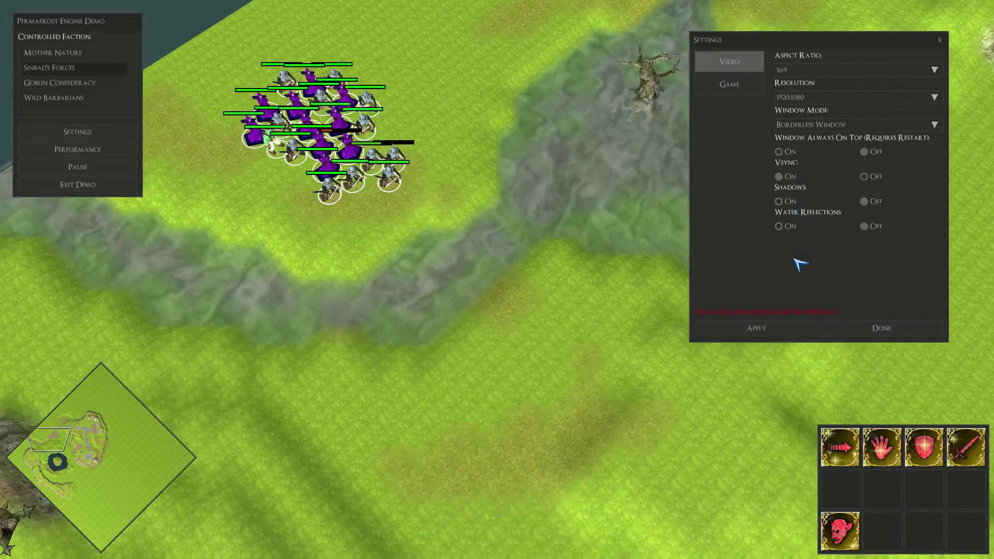
click(776, 328)
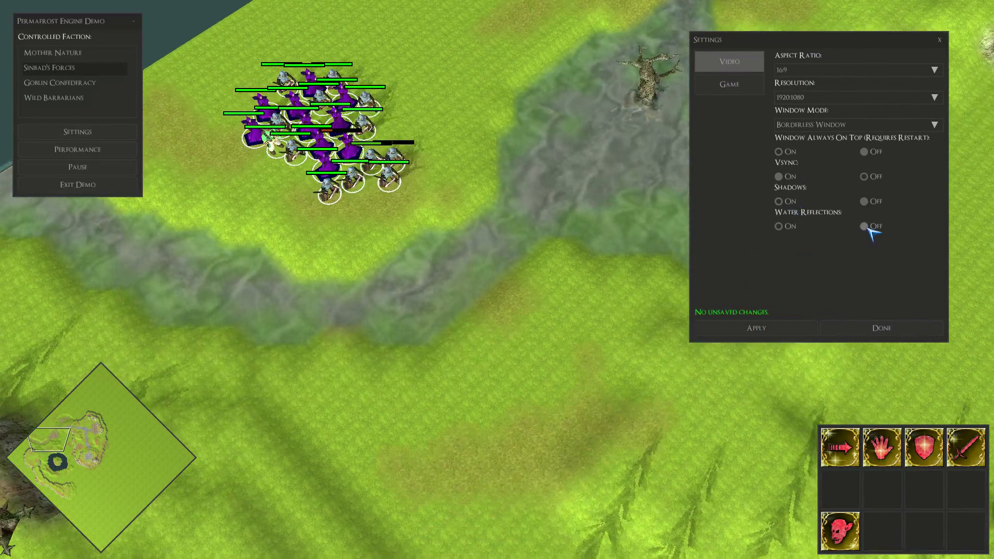
Turn health bars off in the game settings and apply the change.
click(730, 85)
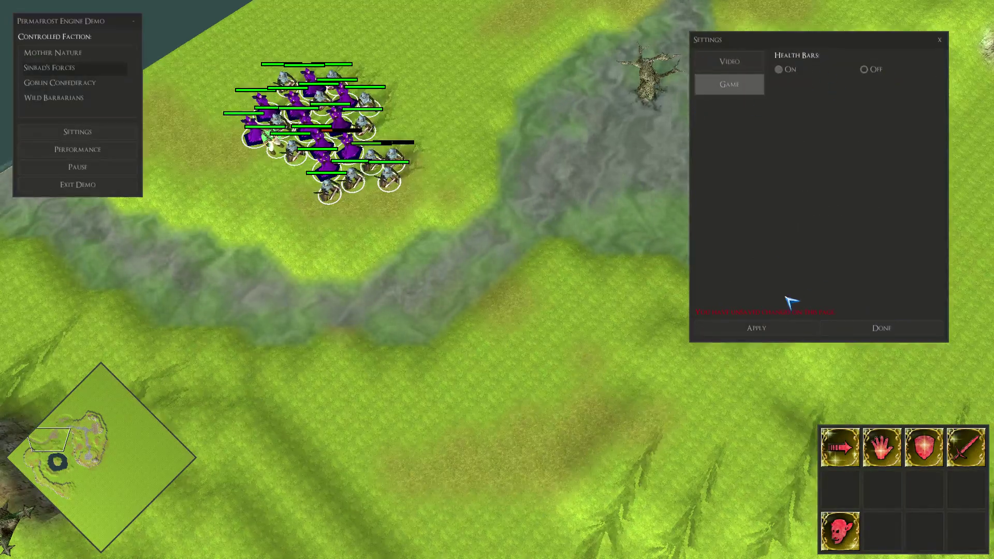
click(763, 328)
Send the army south to the goblin camp and give an attack-move order to the ground just south of the grey creatures.
right_click(411, 303)
right_click(406, 464)
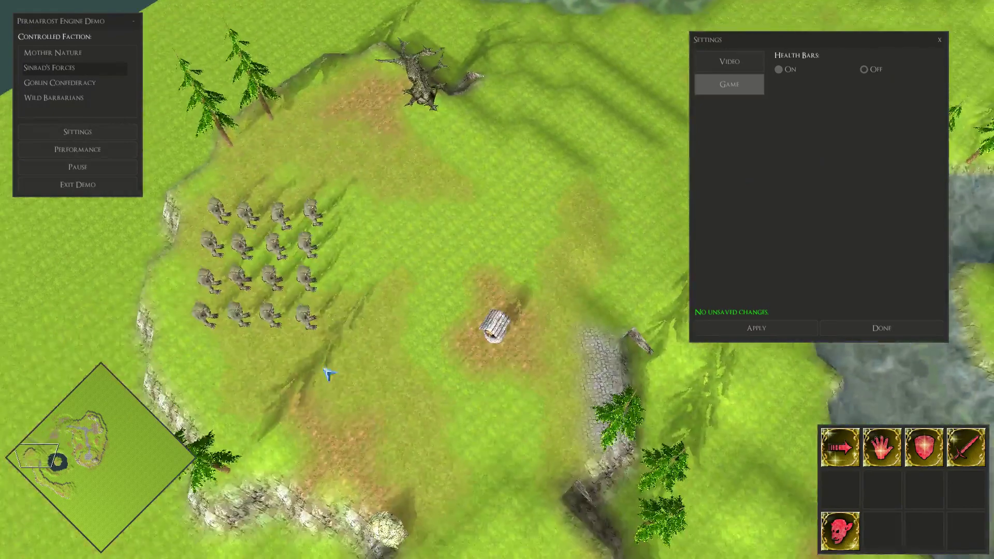
right_click(320, 375)
right_click(275, 401)
key(a)
click(232, 417)
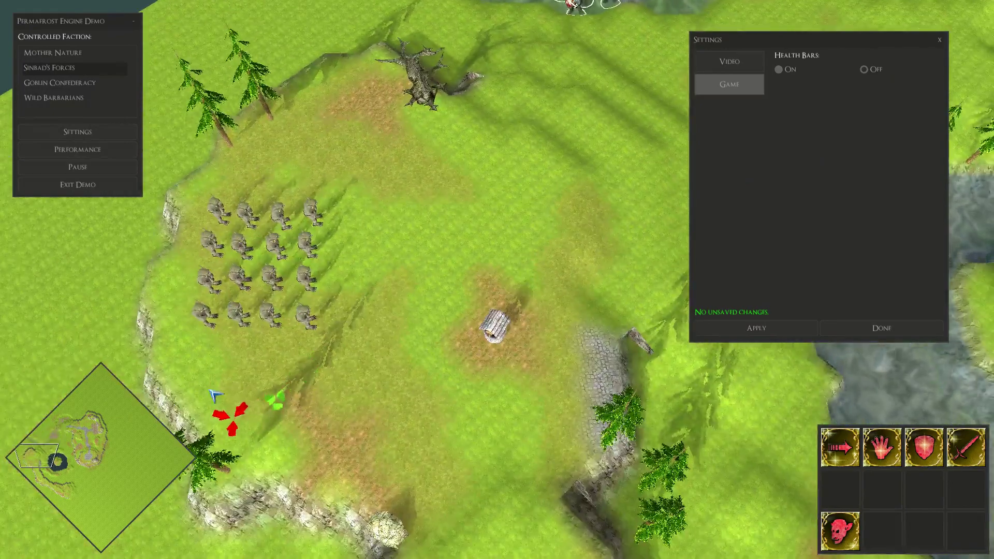
Switch the controlled faction to Goblin Confederacy, select its grey creatures, and order them to attack-move towards Sinbad's army.
click(74, 84)
drag(278, 253, 500, 423)
right_click(545, 336)
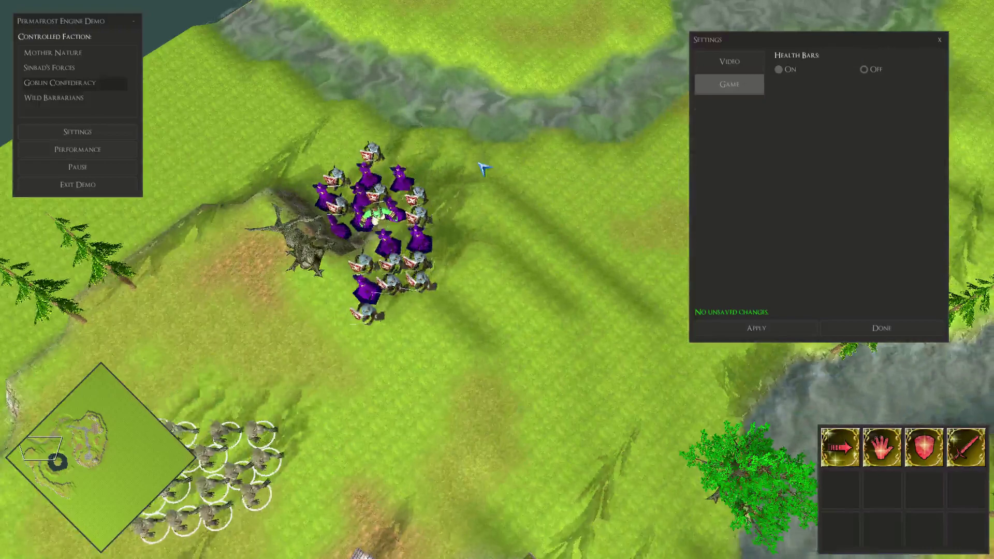
key(a)
click(477, 163)
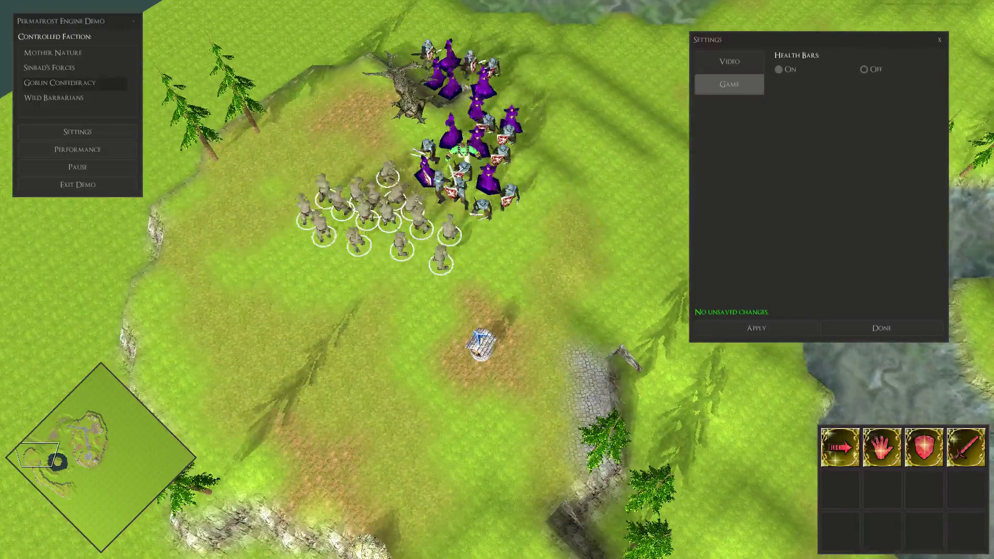
Move the Settings window aside and watch the battle between the grey creatures and Sinbad's army around the well.
drag(880, 29, 933, 11)
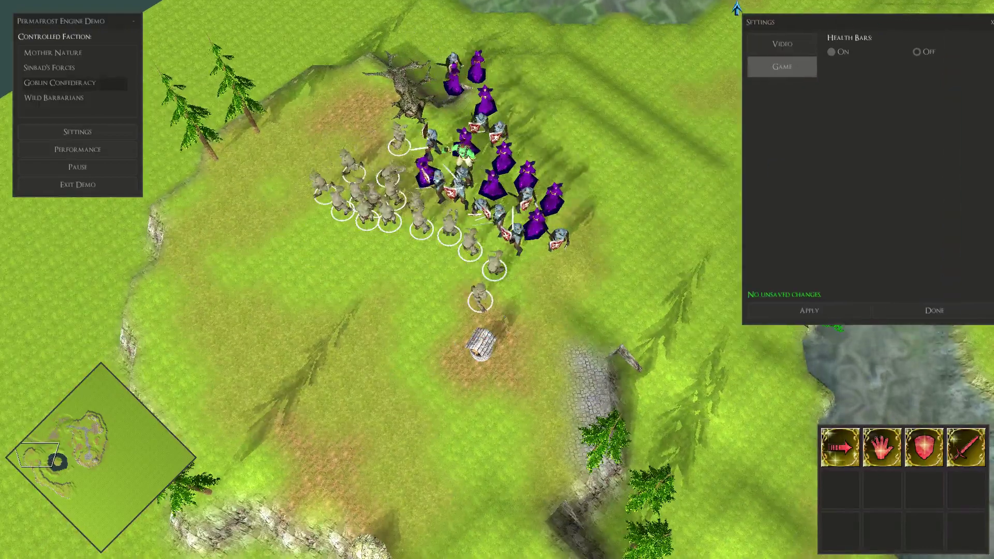
key(w)
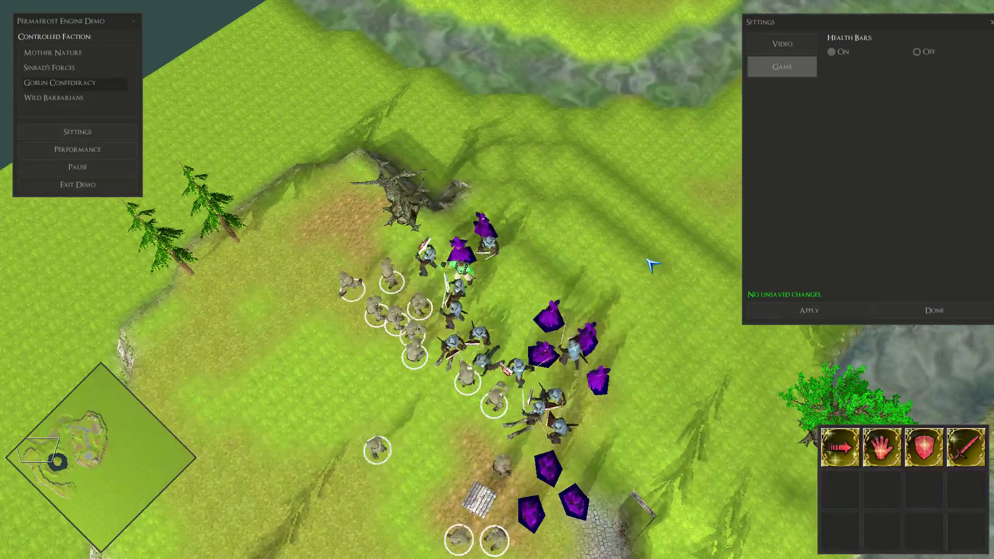
key(s)
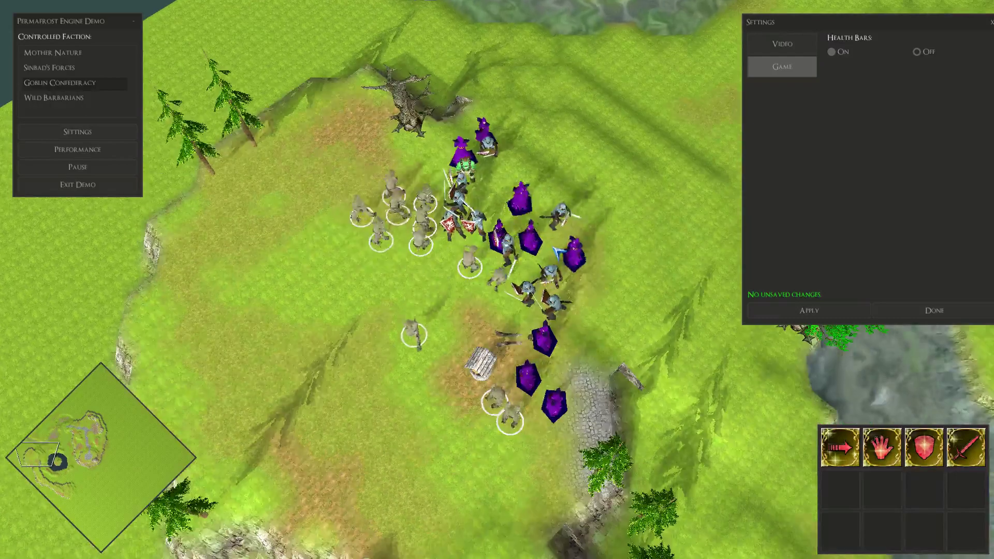
key(s)
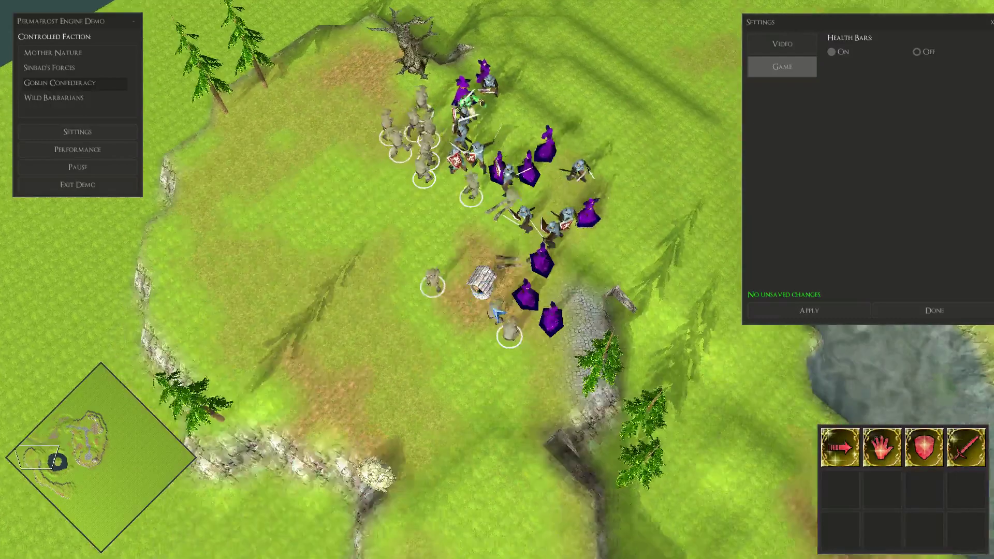
key(w)
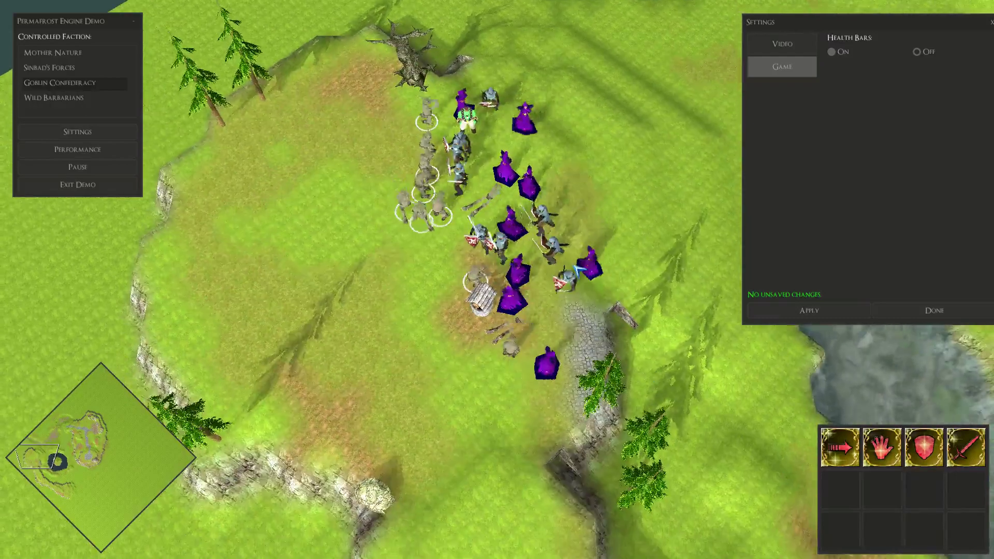
key(w)
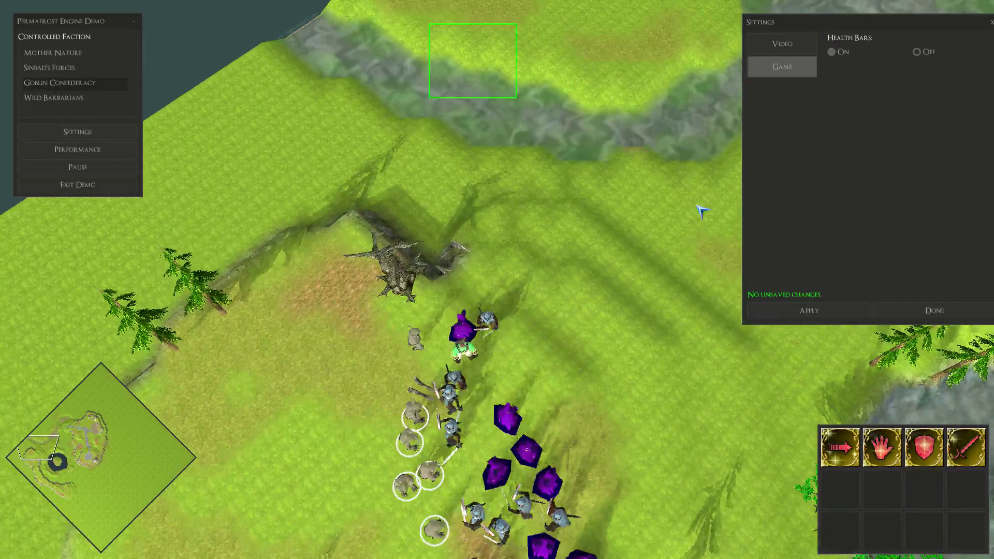
key(s)
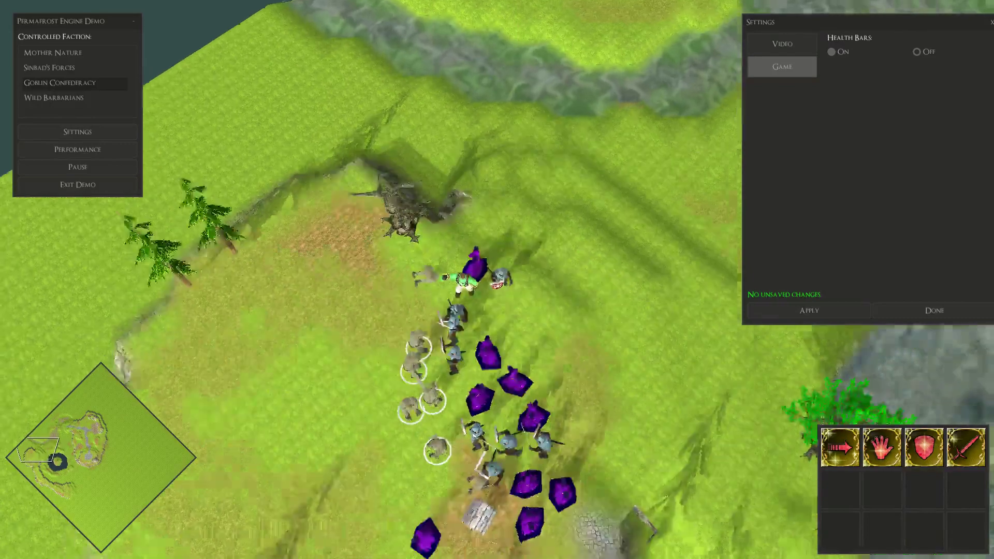
Box-select the fighters near the leafless tree, and box-select the surviving grey creatures beside the well instead.
drag(241, 98, 521, 207)
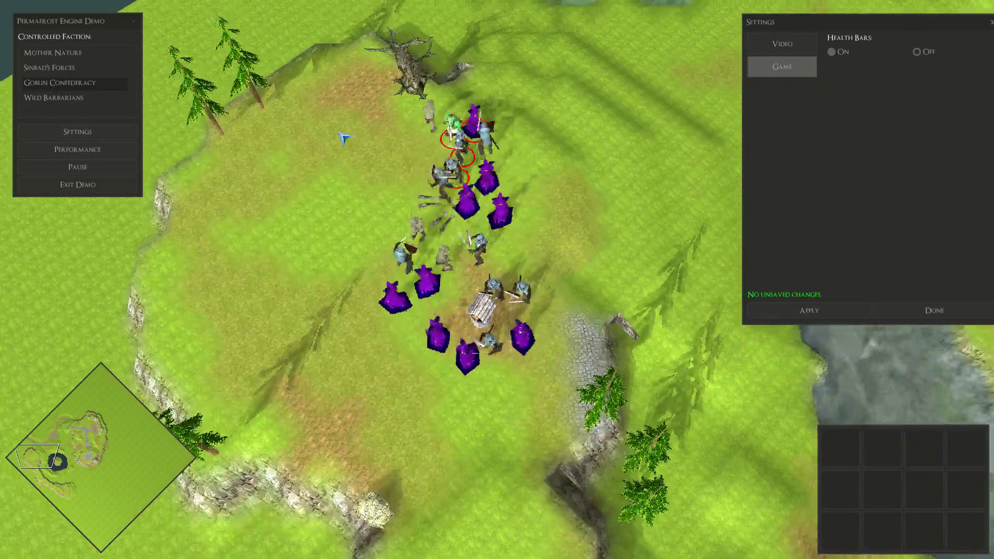
drag(343, 138, 548, 367)
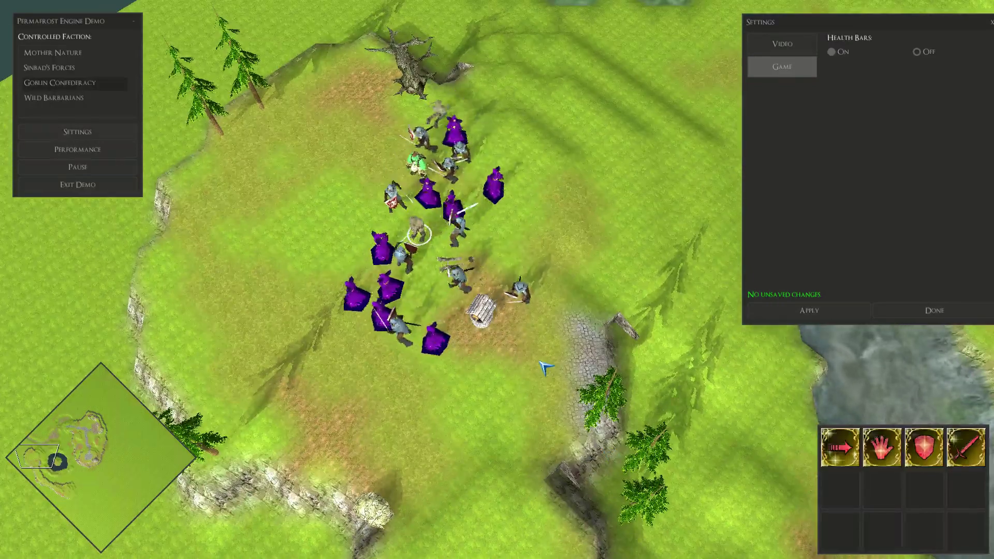
key(a)
key(s)
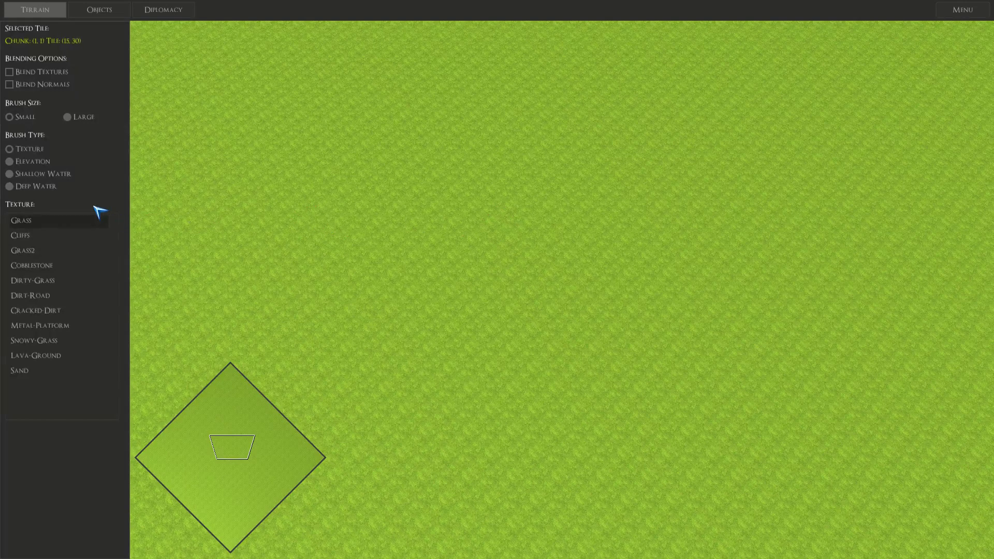
Paint a U-shaped deep-water river across the grass with the small brush, smooth edges and Cliffs side texture.
click(36, 187)
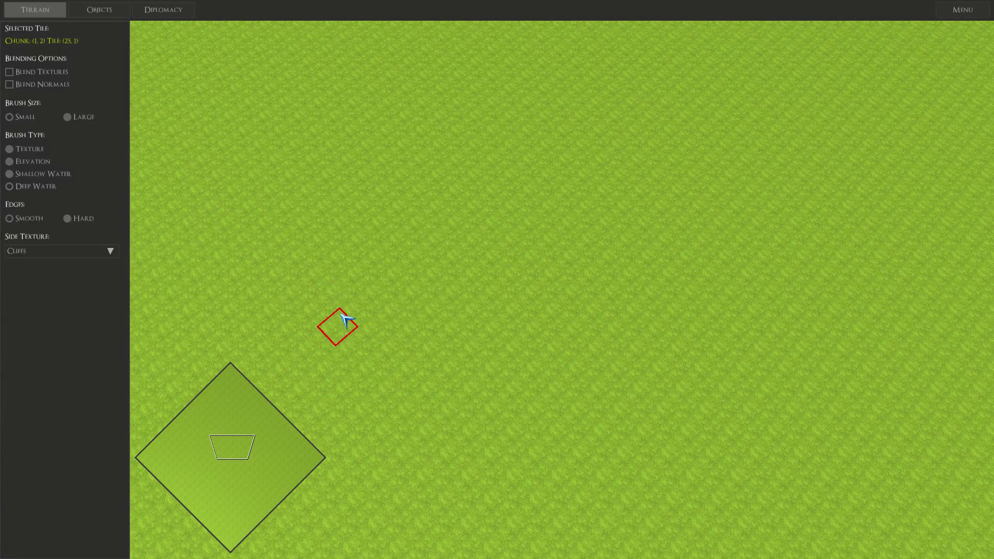
mouse_move(374, 342)
mouse_down()
mouse_move(473, 433)
mouse_move(730, 382)
mouse_move(815, 352)
mouse_move(839, 148)
mouse_move(830, 228)
mouse_move(827, 94)
mouse_move(838, 107)
mouse_move(466, 372)
mouse_move(322, 343)
mouse_move(286, 191)
mouse_move(255, 193)
mouse_move(311, 224)
mouse_move(201, 110)
mouse_up()
scroll(297, 154, up, 2)
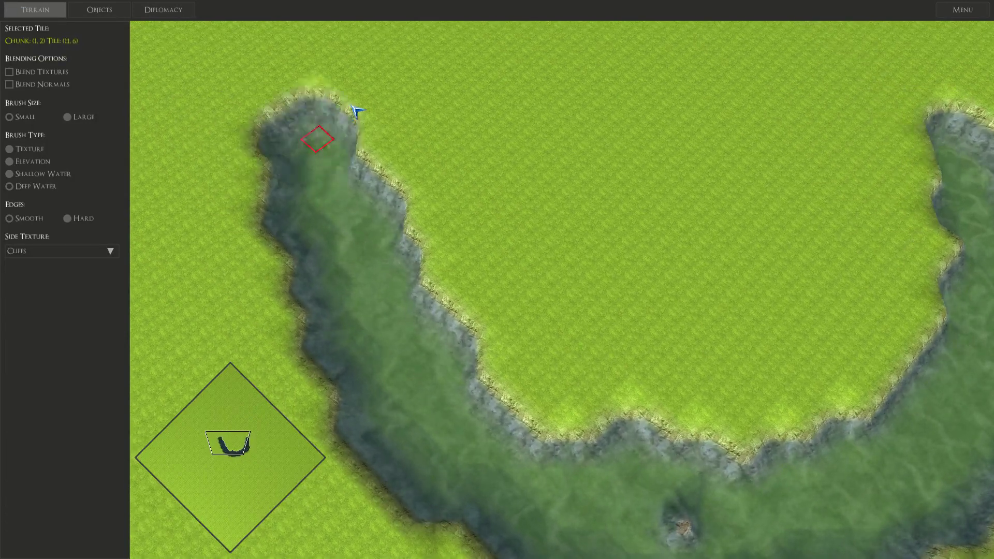
mouse_move(352, 106)
mouse_down()
mouse_move(393, 229)
mouse_move(396, 127)
mouse_move(406, 123)
mouse_up()
mouse_move(399, 1)
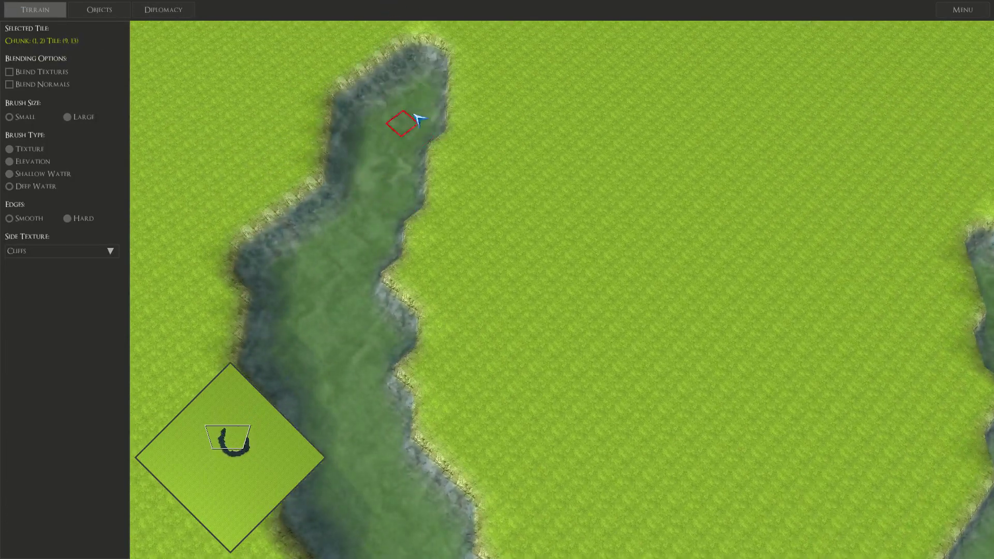
Raise a rounded plateau of height 2 between the two river arms with the Elevation brush and smooth edges.
key(w)
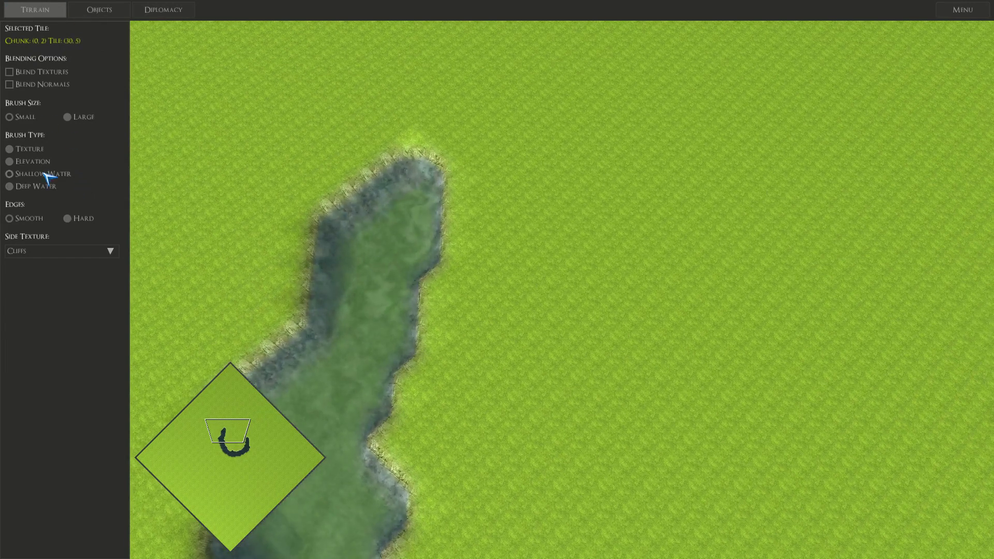
click(45, 165)
click(42, 252)
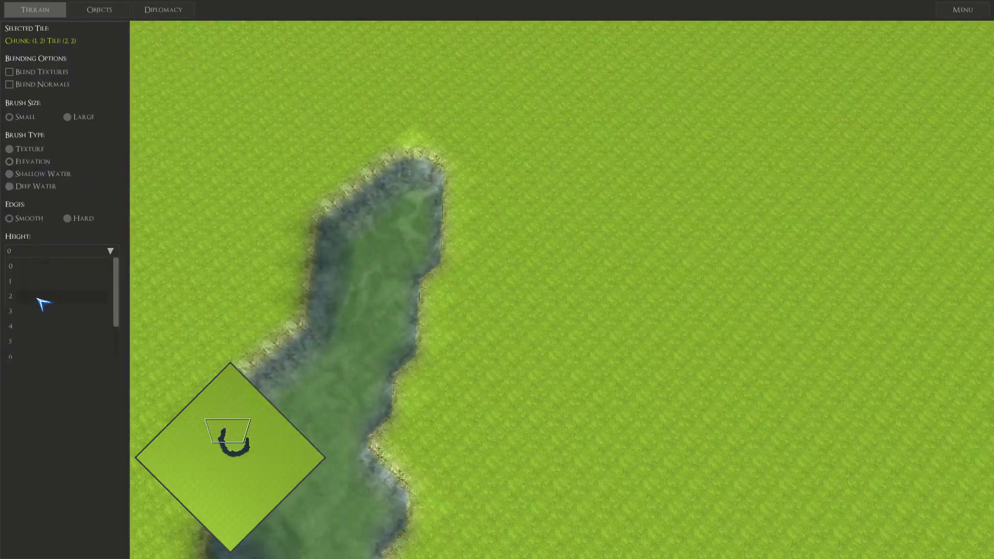
click(40, 298)
mouse_move(604, 224)
mouse_down()
mouse_move(650, 175)
mouse_move(652, 241)
mouse_move(865, 160)
mouse_move(723, 240)
mouse_move(873, 352)
mouse_move(878, 297)
mouse_up()
drag(819, 330, 846, 376)
mouse_move(992, 556)
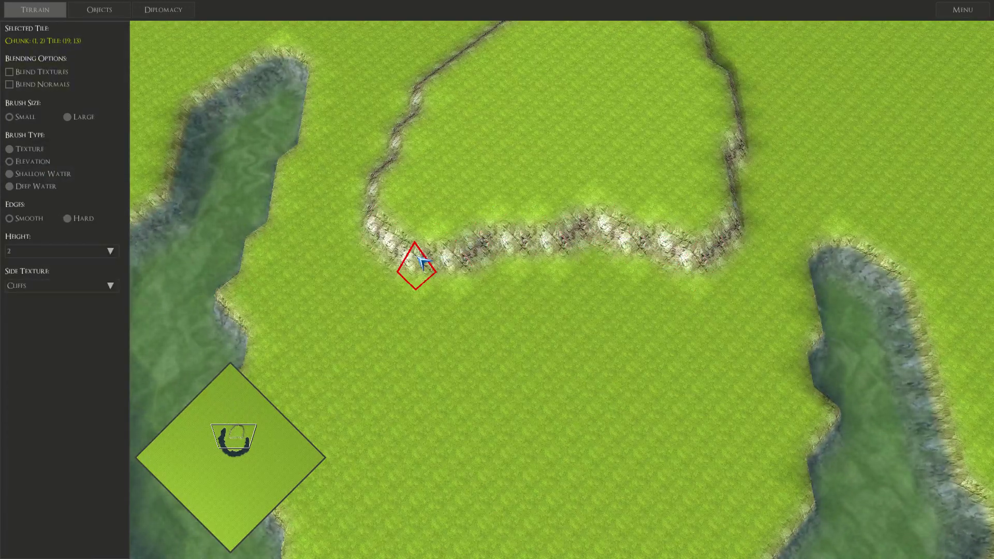
Set the elevation height to 1 and paint over the middle of the plateau's southern cliff to form a ramp.
click(52, 251)
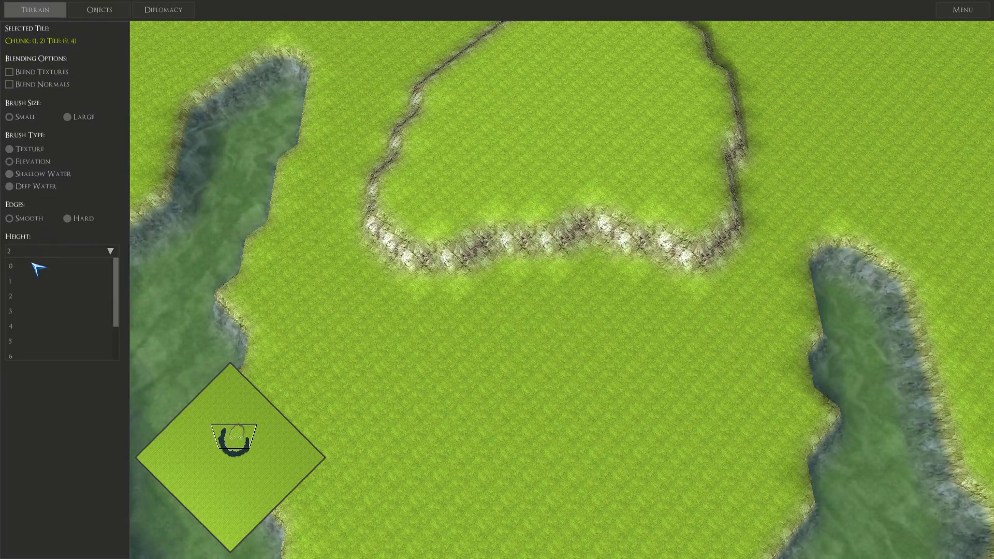
click(31, 280)
click(519, 269)
drag(519, 269, 615, 255)
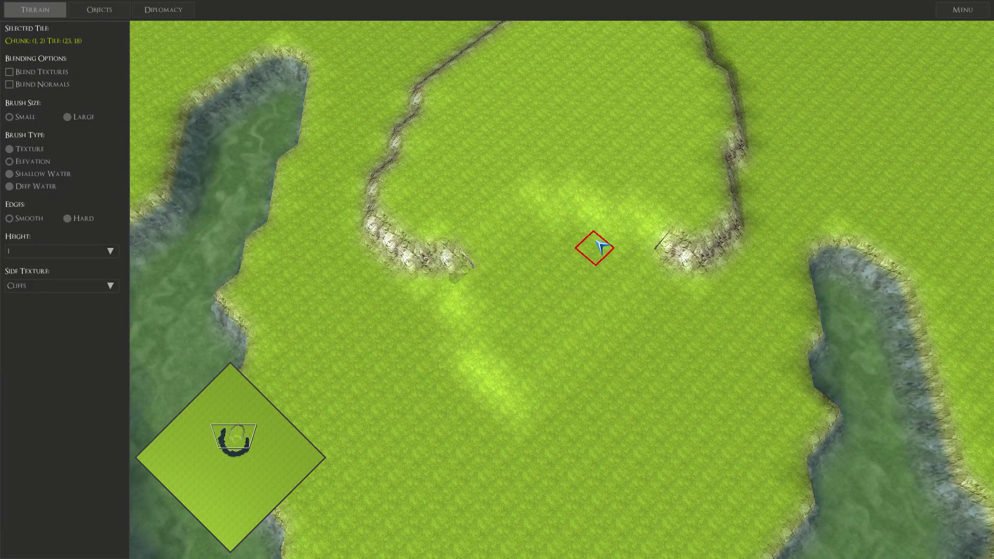
Paint Dirty-Grass texture patches on the plateau, down the ramp and across the ground inside the river bend.
mouse_move(435, 558)
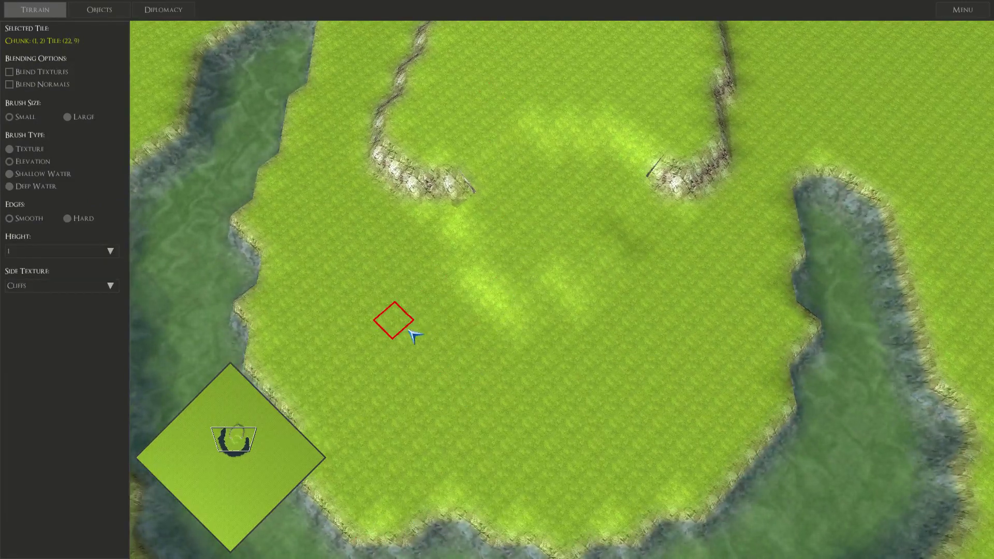
mouse_move(581, 2)
mouse_move(213, 7)
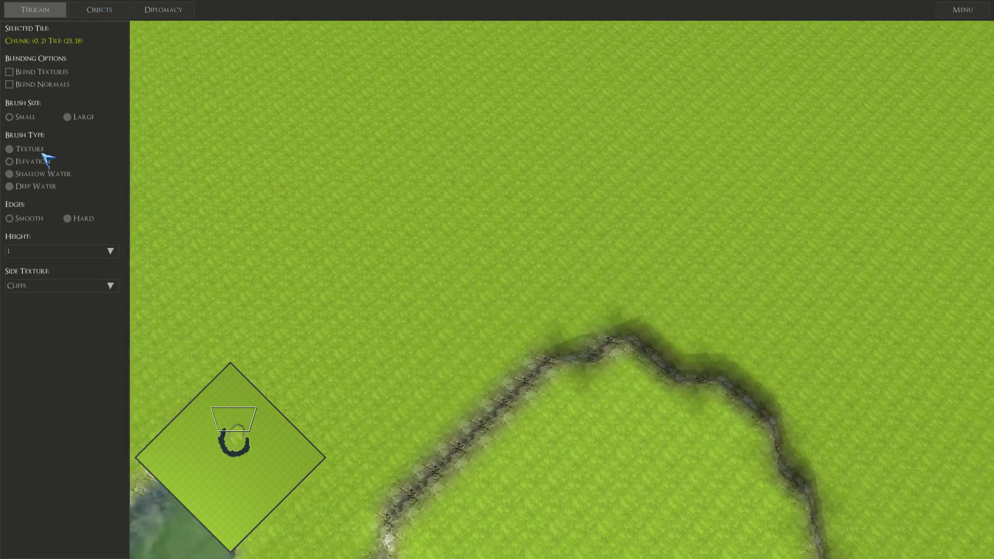
click(41, 146)
mouse_move(93, 558)
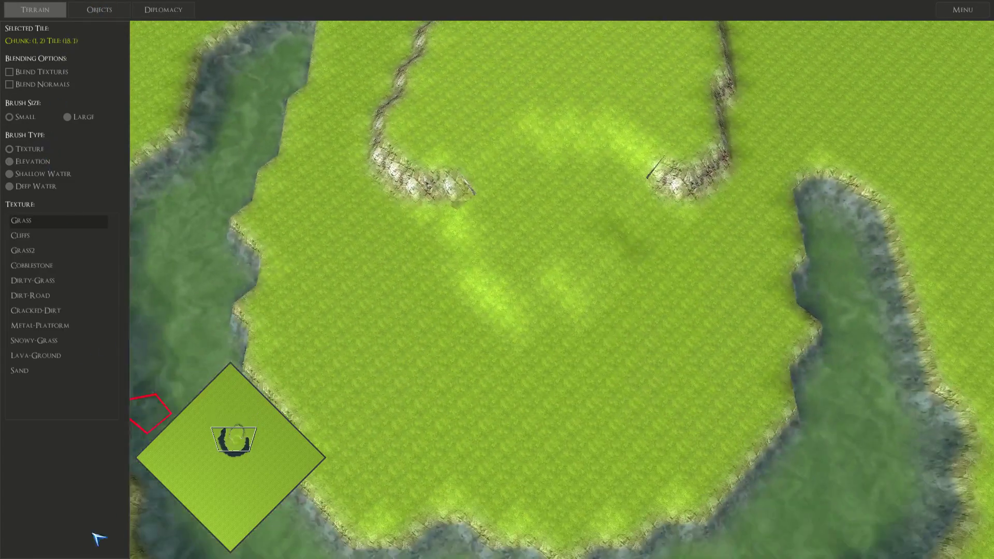
click(66, 280)
mouse_move(414, 311)
mouse_down()
mouse_move(417, 333)
mouse_move(489, 382)
mouse_move(554, 327)
mouse_move(513, 177)
mouse_up()
mouse_move(542, 1)
mouse_move(608, 137)
mouse_down()
mouse_move(664, 169)
mouse_move(500, 159)
mouse_move(460, 232)
mouse_up()
mouse_move(565, 558)
mouse_move(568, 347)
mouse_down()
mouse_move(641, 326)
mouse_move(735, 207)
mouse_up()
mouse_move(992, 1)
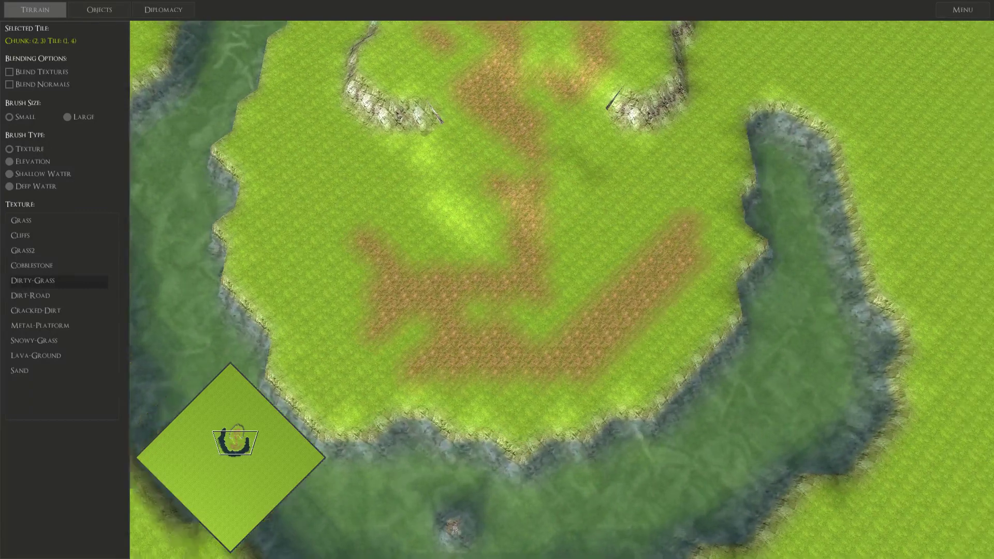
Add more Dirty-Grass patches along the ground east of the river.
mouse_move(676, 178)
mouse_down()
mouse_move(852, 261)
mouse_move(878, 309)
mouse_up()
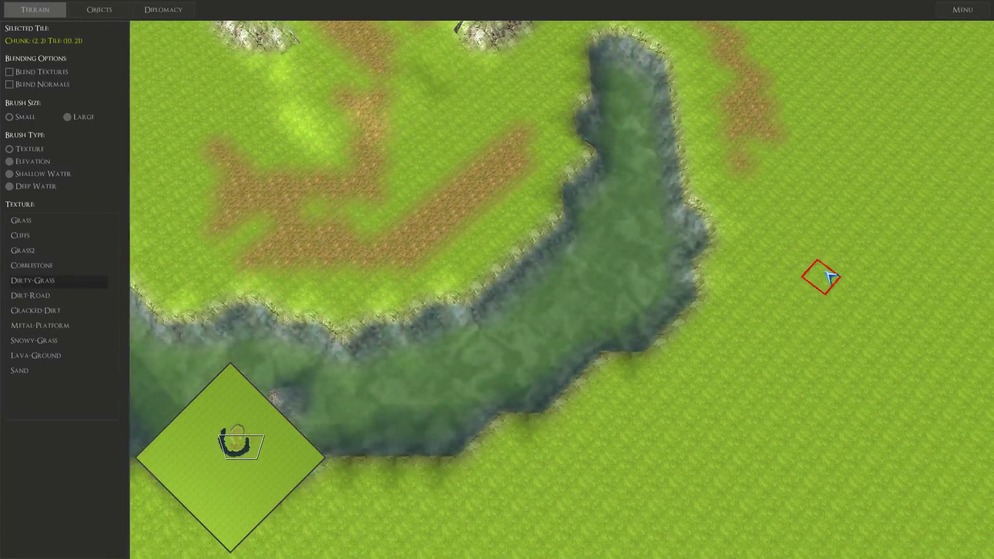
drag(823, 272, 802, 297)
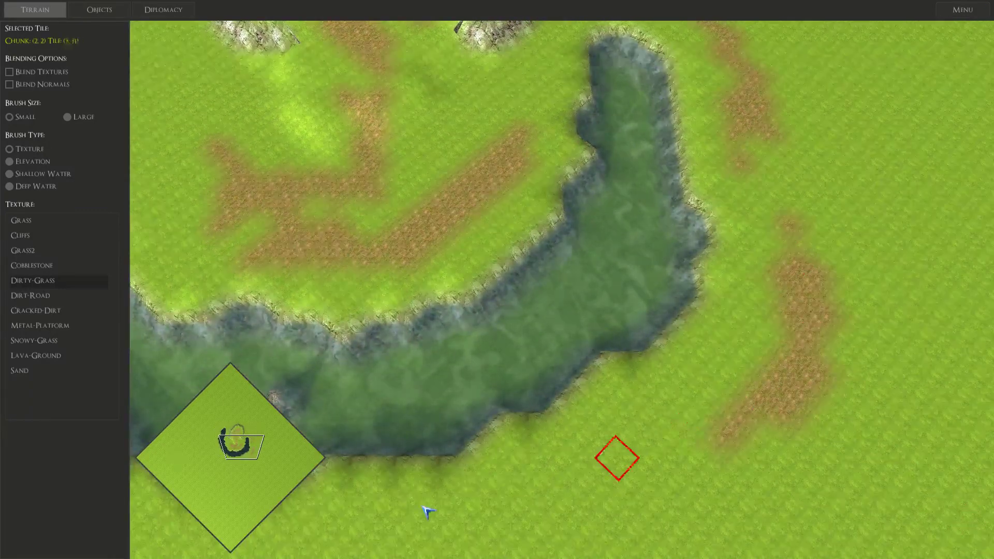
key(Up)
key(Left)
Paint Grass2 texture over the ramp and parts of the plateau between the dirty-grass patches.
click(56, 255)
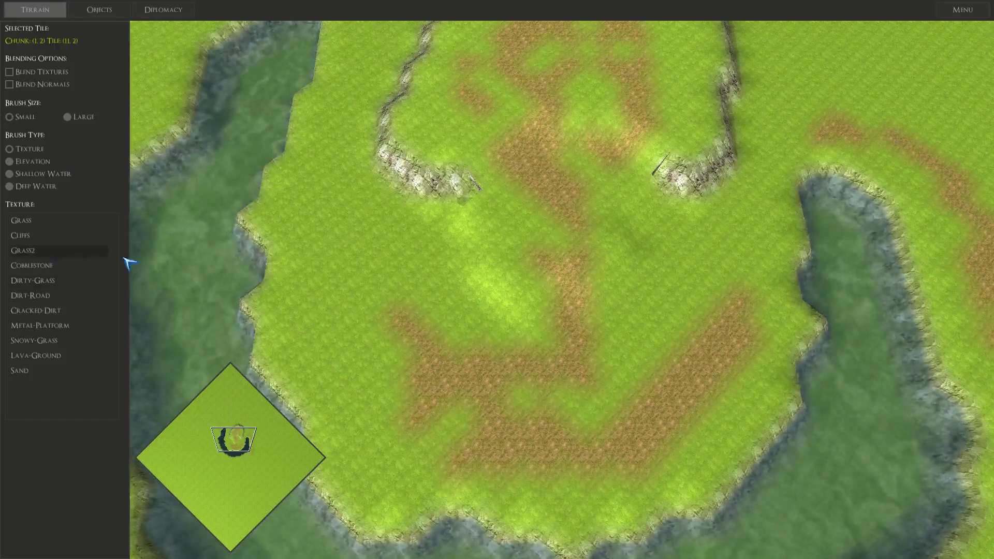
mouse_move(499, 337)
mouse_down()
mouse_move(561, 315)
mouse_move(529, 260)
mouse_up()
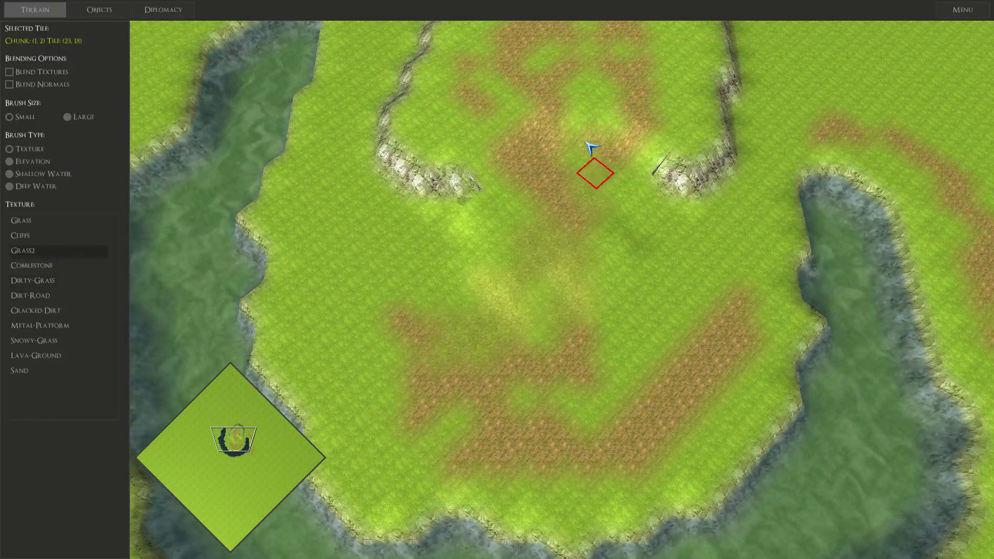
drag(590, 146, 599, 100)
mouse_move(652, 2)
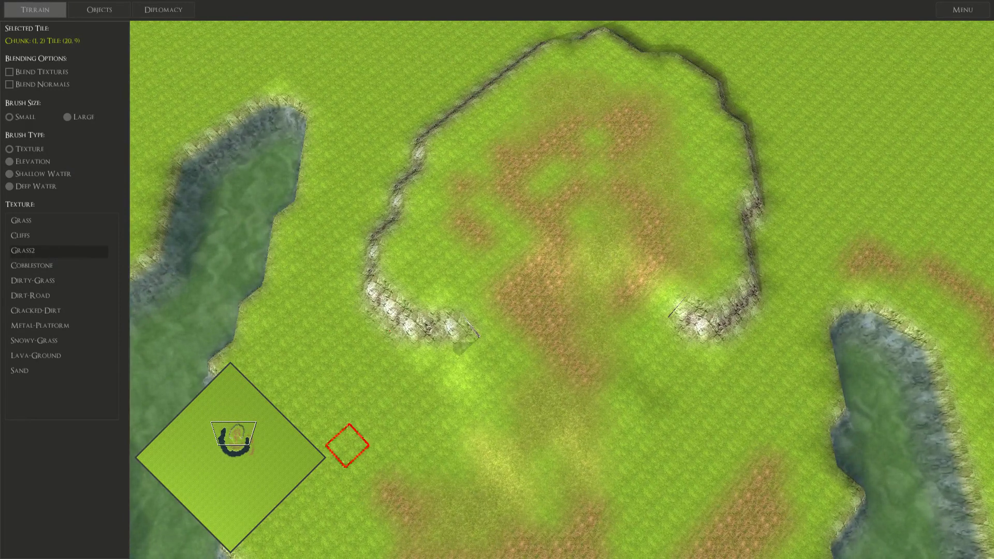
Turn off texture blending and paint a square Lava-Ground patch on the northern part of the plateau.
mouse_move(295, 558)
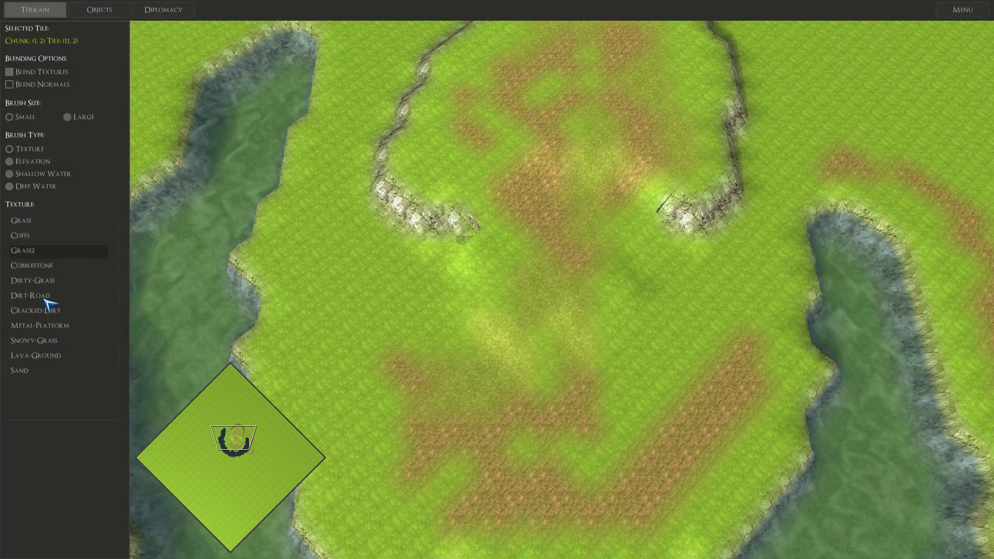
click(36, 356)
drag(550, 207, 604, 252)
mouse_move(549, 204)
mouse_down()
mouse_move(601, 224)
mouse_move(595, 195)
mouse_move(581, 218)
mouse_up()
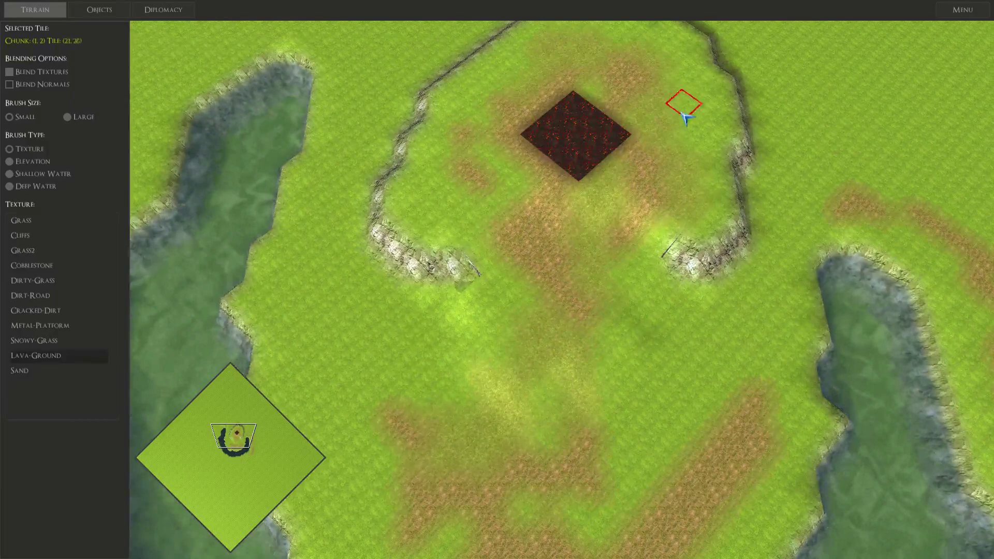
Place five knight.pfobj units of the Mother Nature faction on the grass east of the river.
click(111, 10)
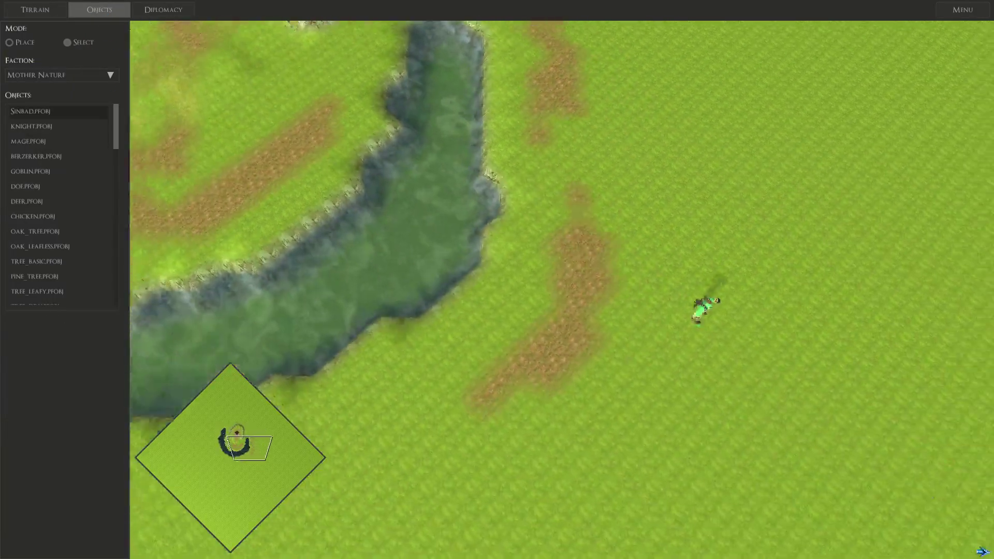
click(32, 128)
click(632, 145)
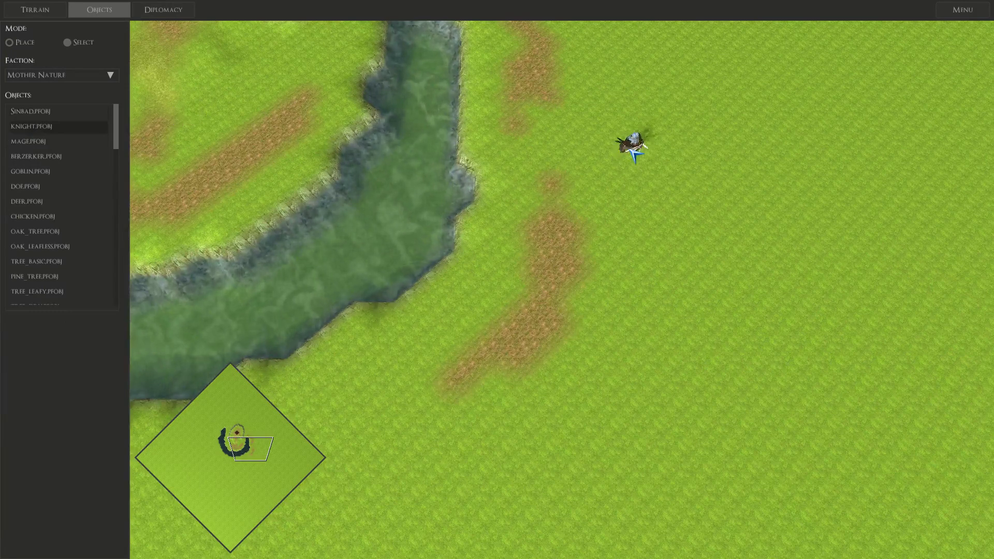
click(692, 104)
click(779, 84)
click(742, 171)
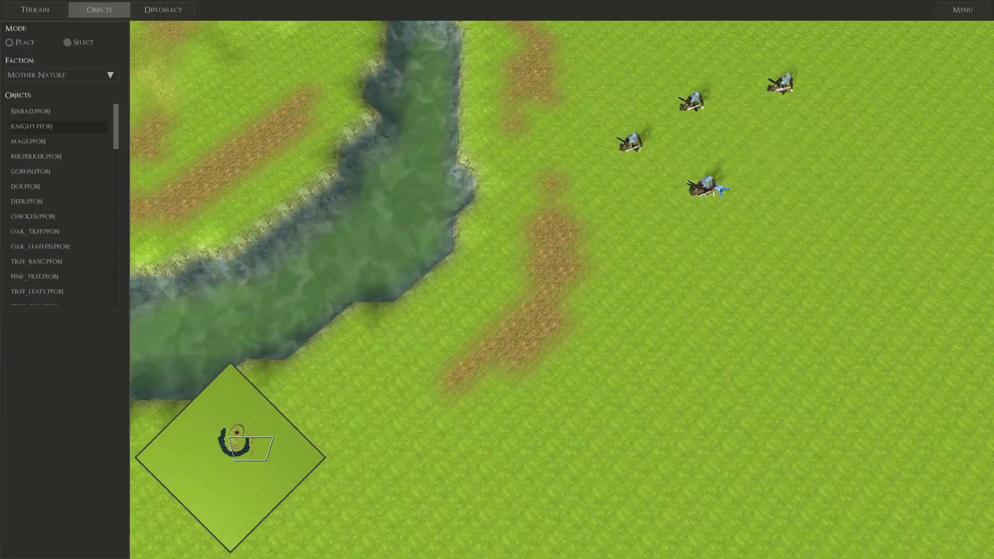
Switch objects to Select mode, select the westernmost knight, and order it around to the grass just east of the long dirt patch.
click(67, 42)
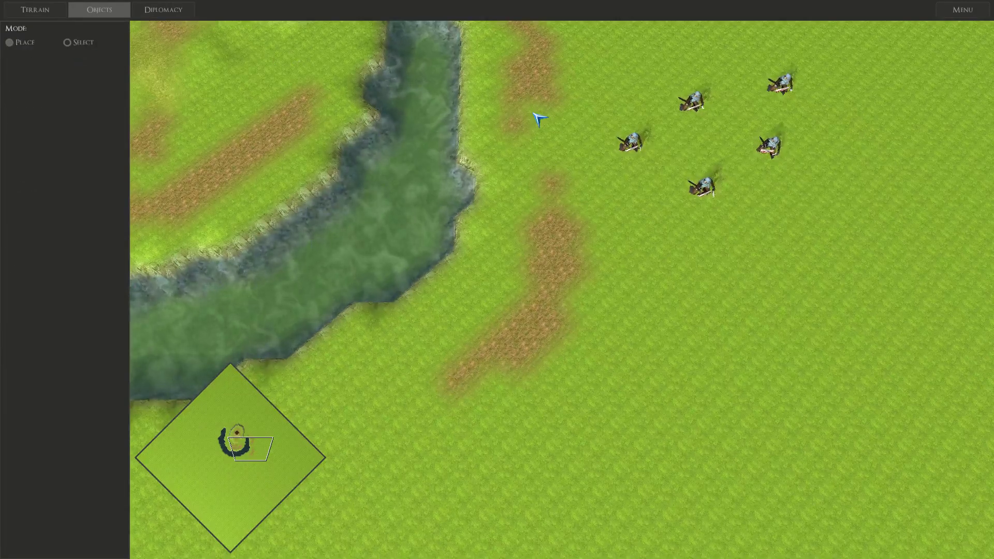
click(634, 145)
right_click(612, 70)
right_click(586, 98)
right_click(564, 126)
right_click(544, 163)
right_click(586, 218)
right_click(611, 265)
right_click(628, 295)
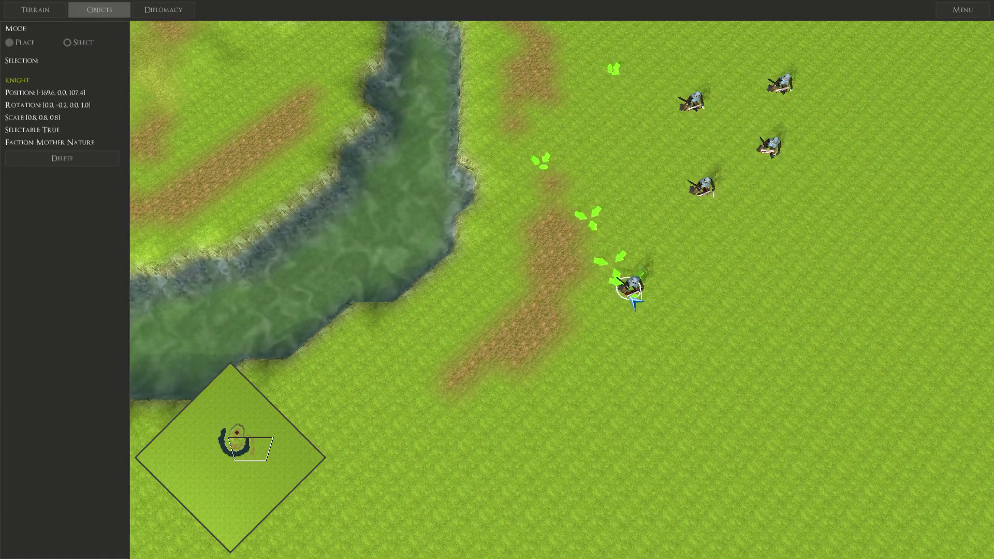
scroll(644, 302, down, 3)
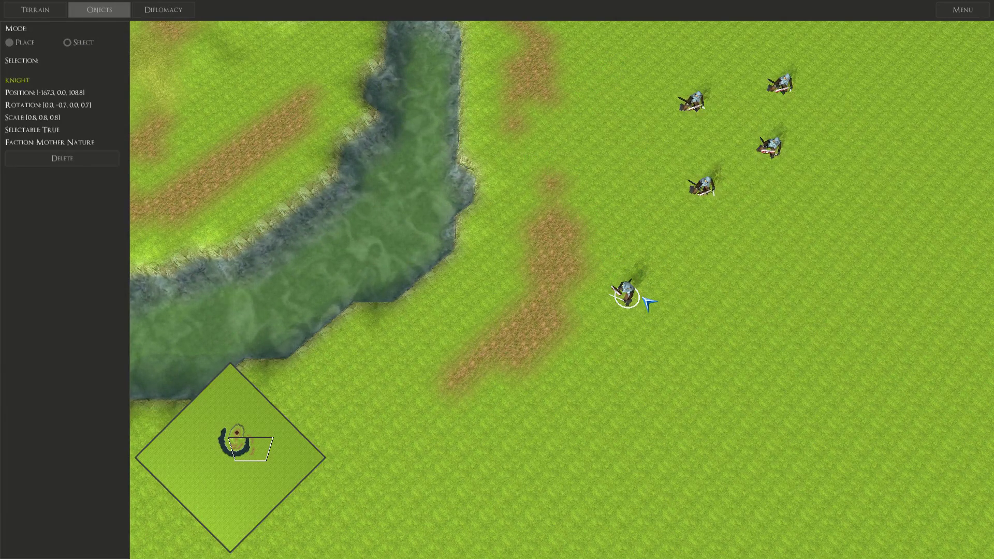
Delete the selected knight beside the long dirt patch.
click(62, 159)
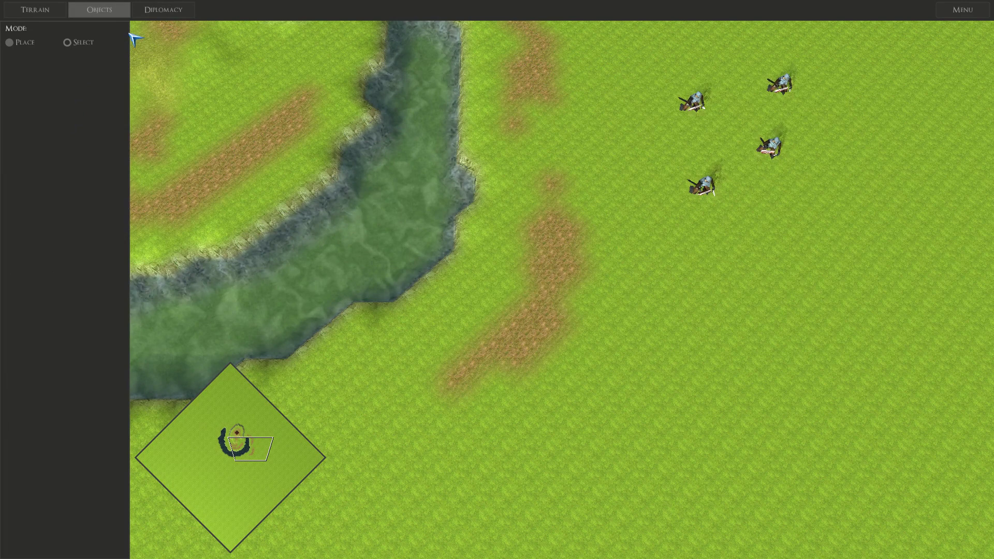
click(34, 42)
Add a second faction to the map, and update it with the name Evil Faction and the colour red.
click(163, 10)
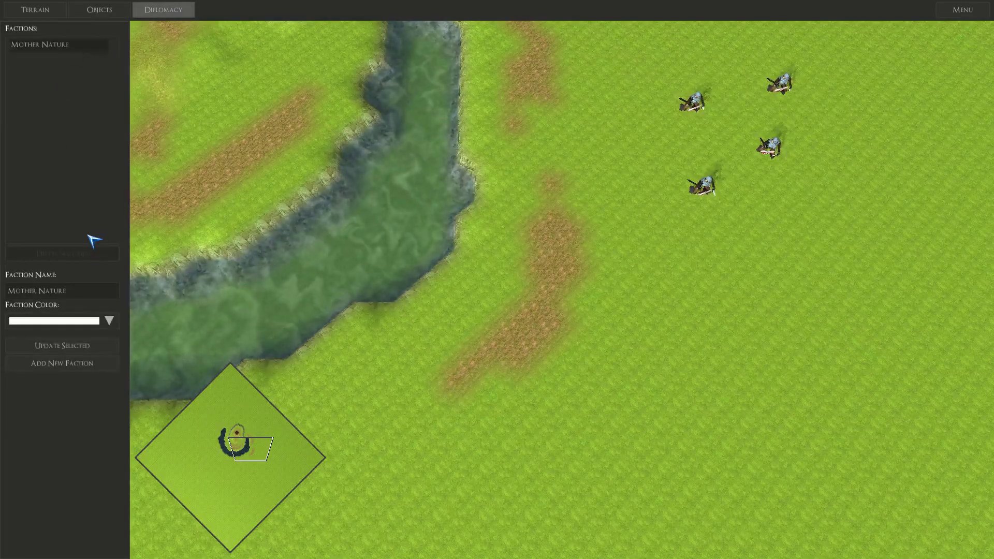
click(61, 364)
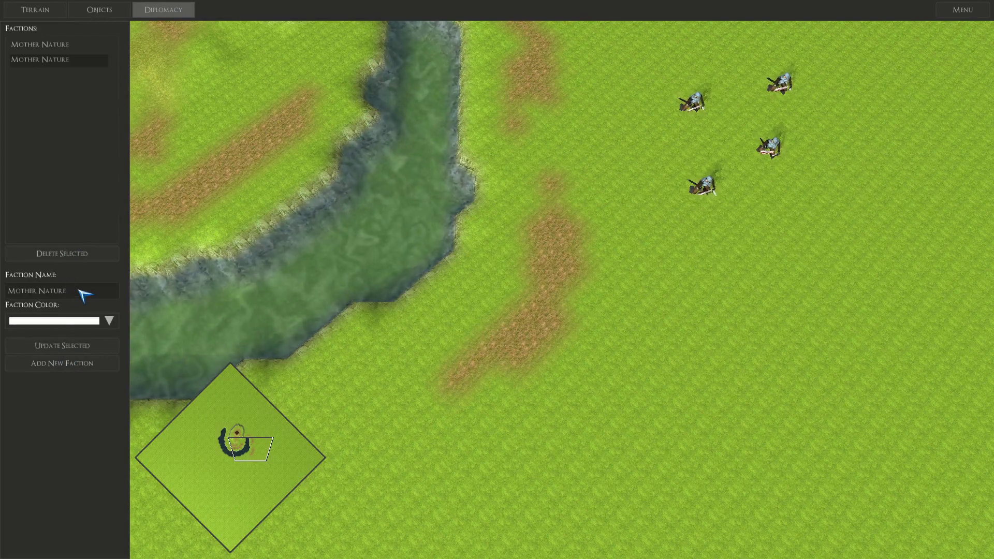
key(BackSpace)
key(BackSpace)
text(Evil Faction)
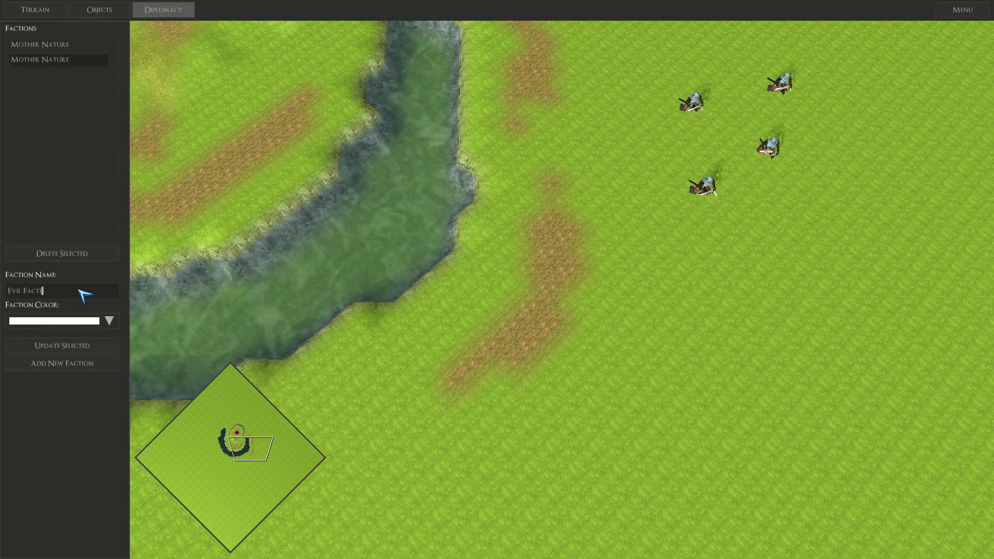
click(85, 321)
click(104, 323)
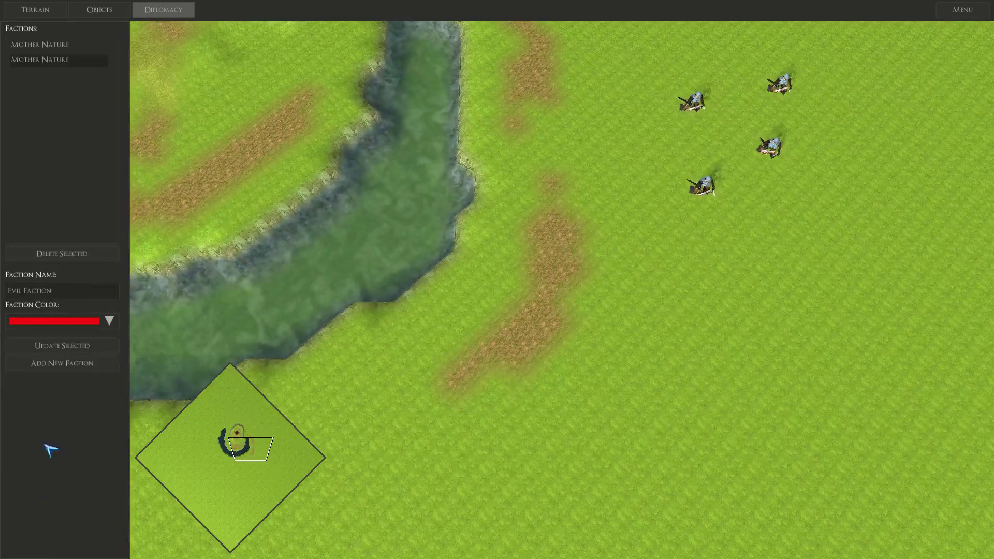
click(74, 348)
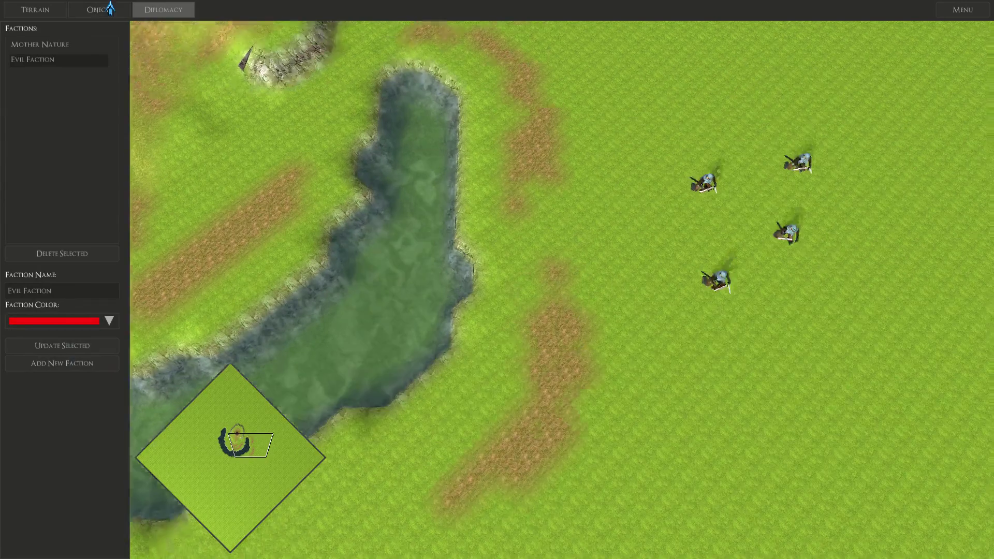
Place eight goblin.pfobj units of the Evil Faction around the dirt patch between the river and the knights.
click(100, 9)
click(58, 75)
click(31, 105)
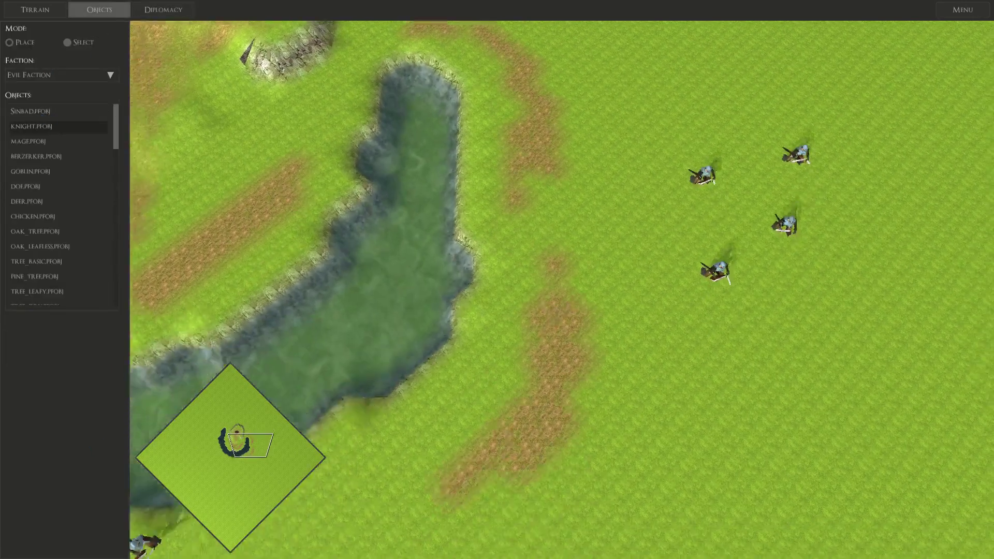
click(34, 171)
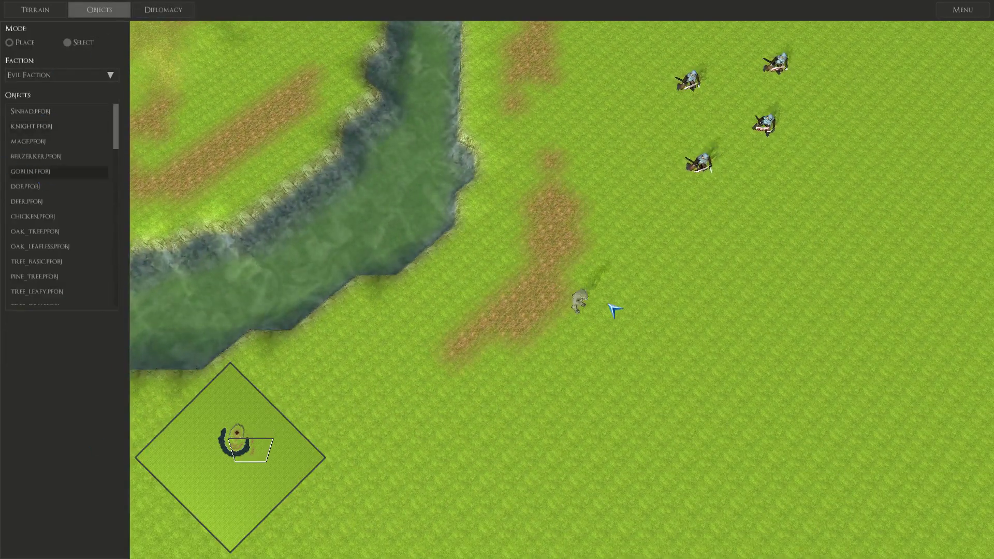
click(605, 307)
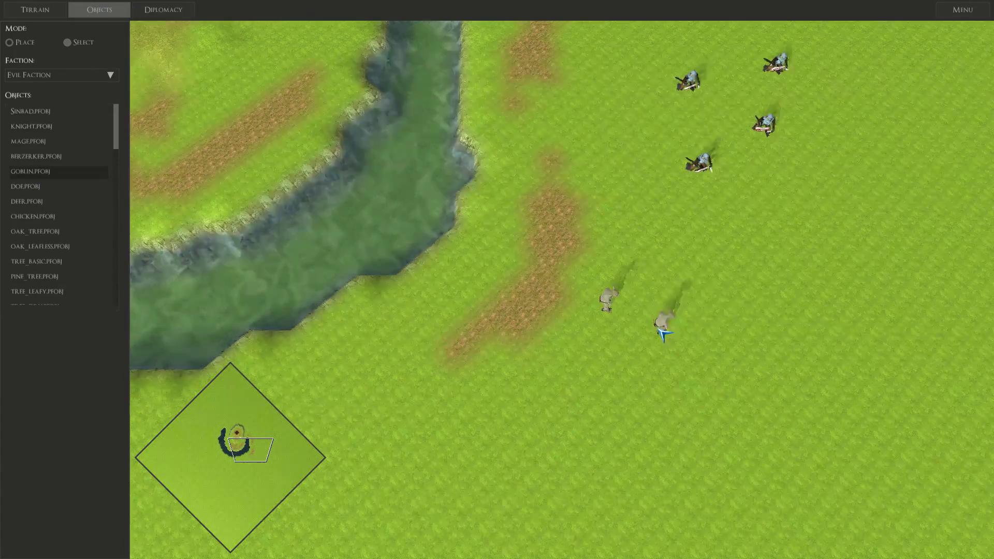
click(662, 323)
click(702, 325)
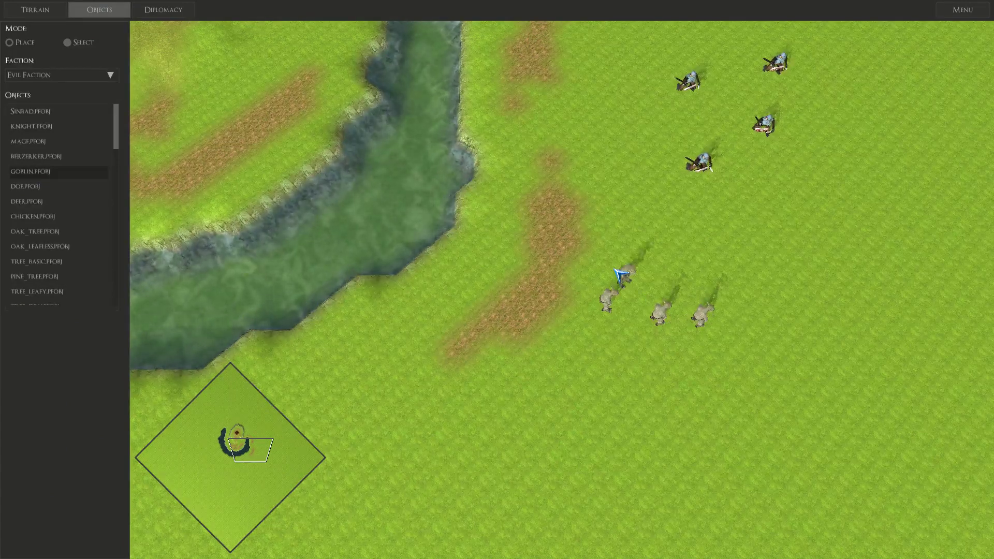
click(613, 268)
click(601, 211)
click(576, 167)
click(542, 215)
click(529, 133)
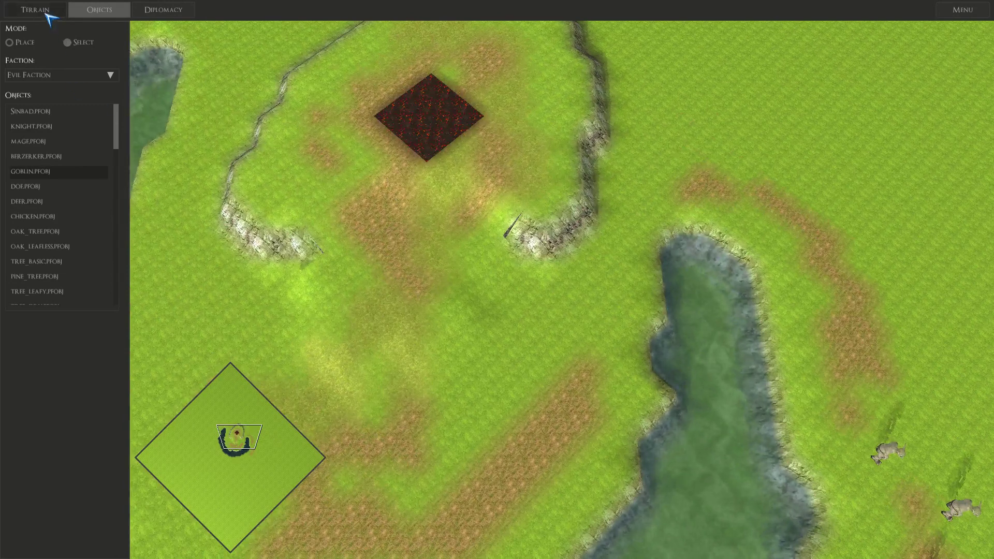
Turn texture blending back on and paint Grass over the square lava patch on the plateau.
click(46, 11)
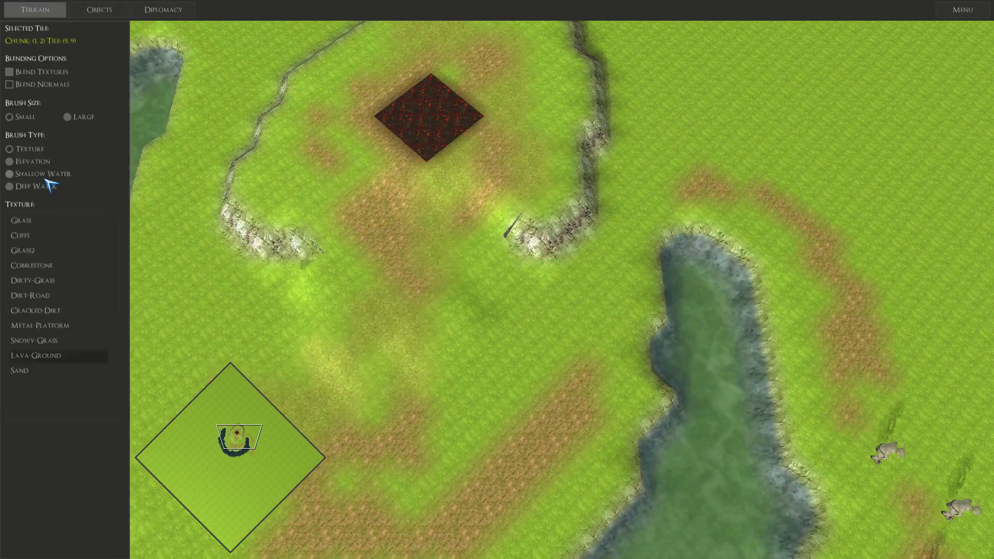
click(30, 222)
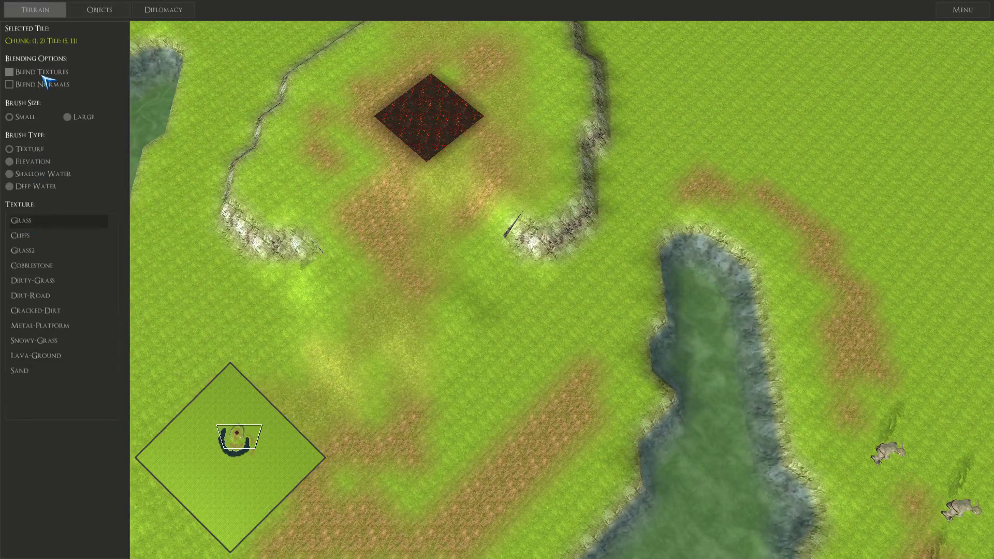
mouse_move(378, 92)
mouse_down()
mouse_move(470, 122)
mouse_move(455, 111)
mouse_move(454, 66)
mouse_up()
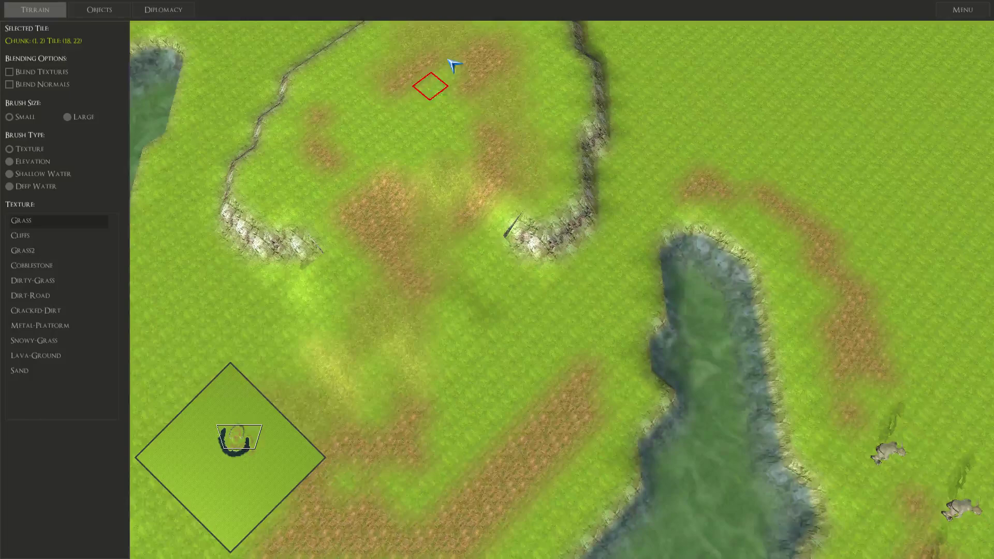
Look over the edited map, including the river, the plateau and the goblins and knights on the east bank.
mouse_move(455, 1)
mouse_move(550, 558)
mouse_move(590, 2)
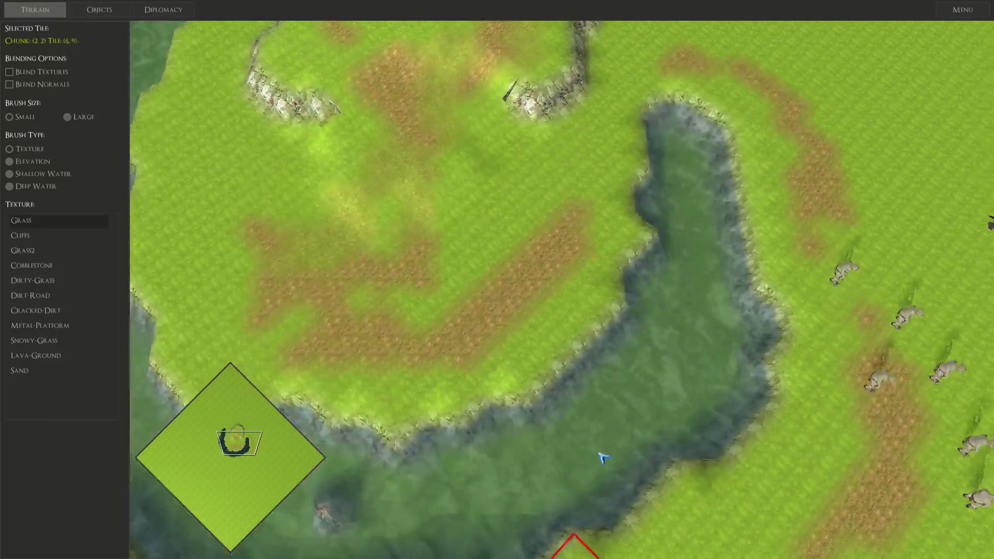
mouse_move(759, 557)
mouse_move(4, 3)
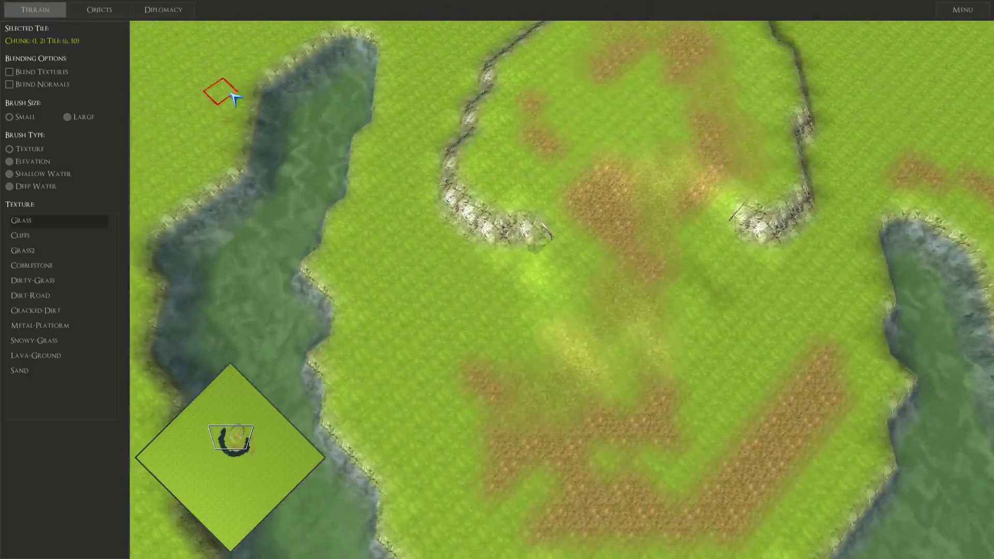
mouse_move(346, 1)
mouse_move(993, 247)
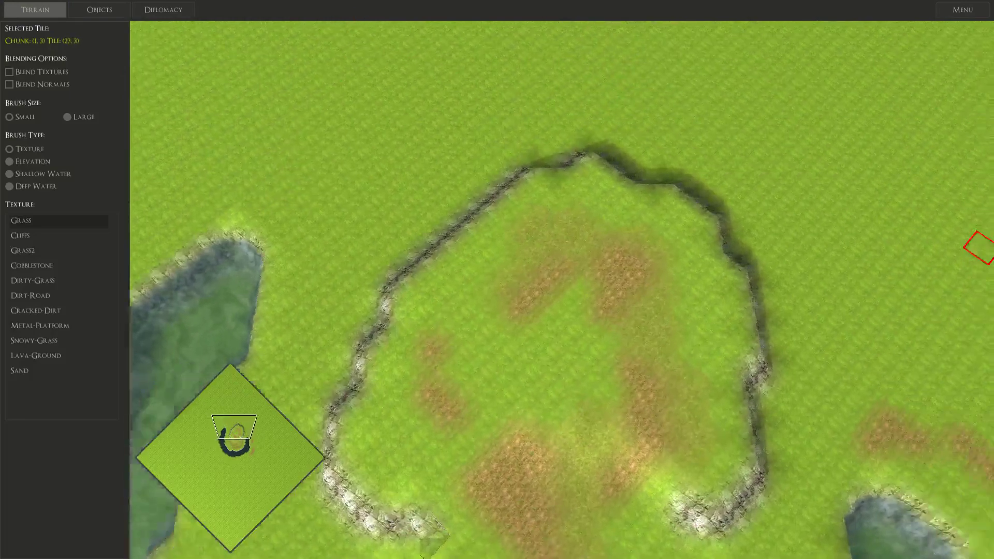
key(Down)
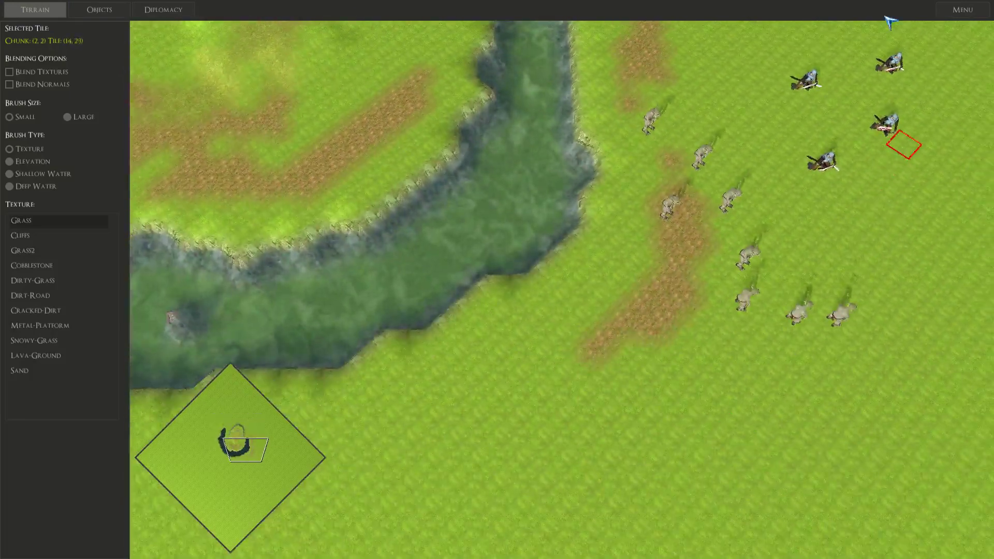